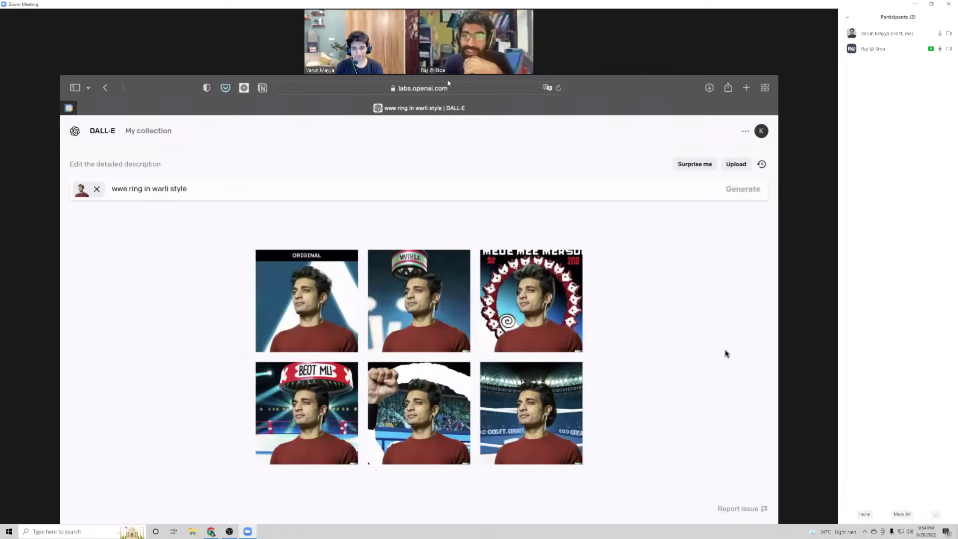
# - Examine the generated portrait images for the prompt "wwe ring in warli style" up close
pyautogui.scroll(3, 544, 342)
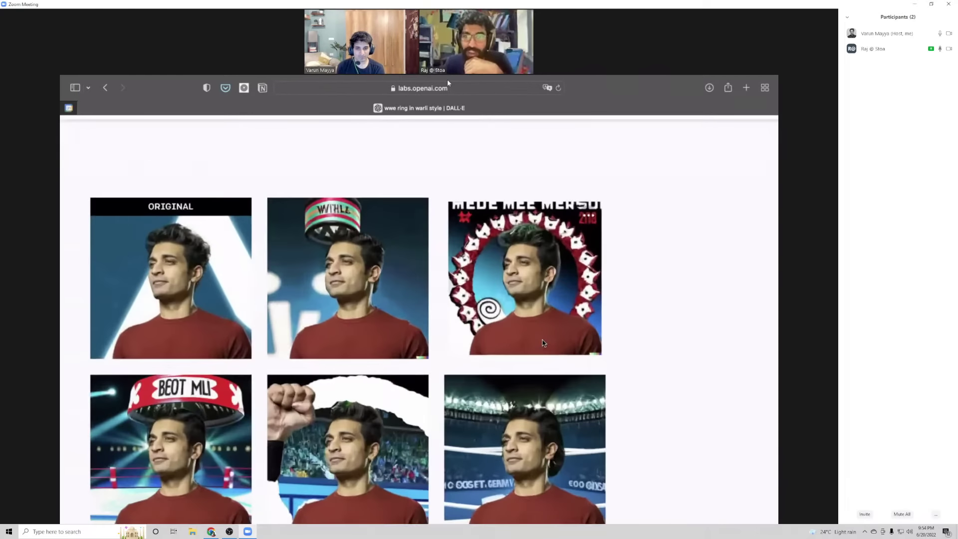
pyautogui.scroll(-2, 545, 343)
pyautogui.hscroll(-1, 519, 369)
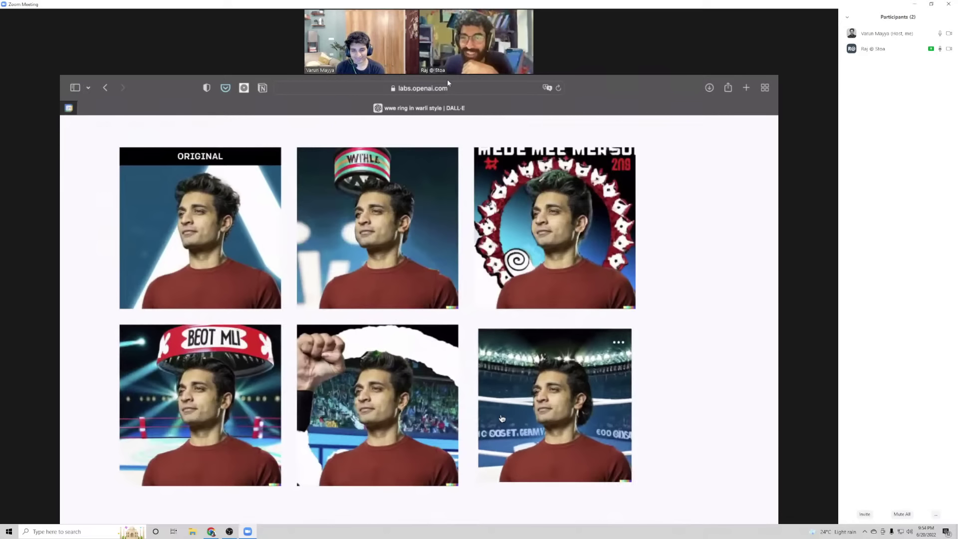
pyautogui.scroll(1, 559, 249)
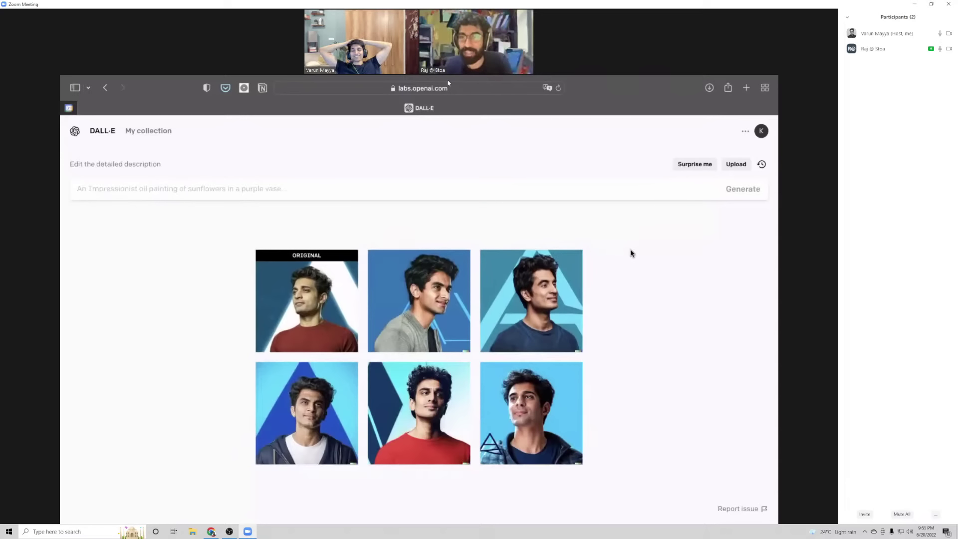
# - Generate variations of the curly-haired portrait in the bright red sweater with the dark blue angular shape behind it
pyautogui.click(416, 420)
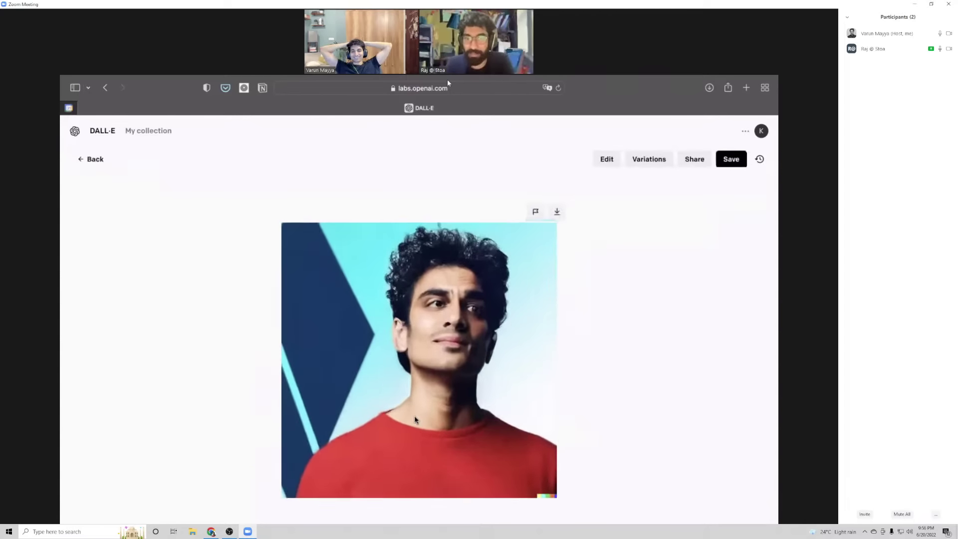
pyautogui.click(657, 166)
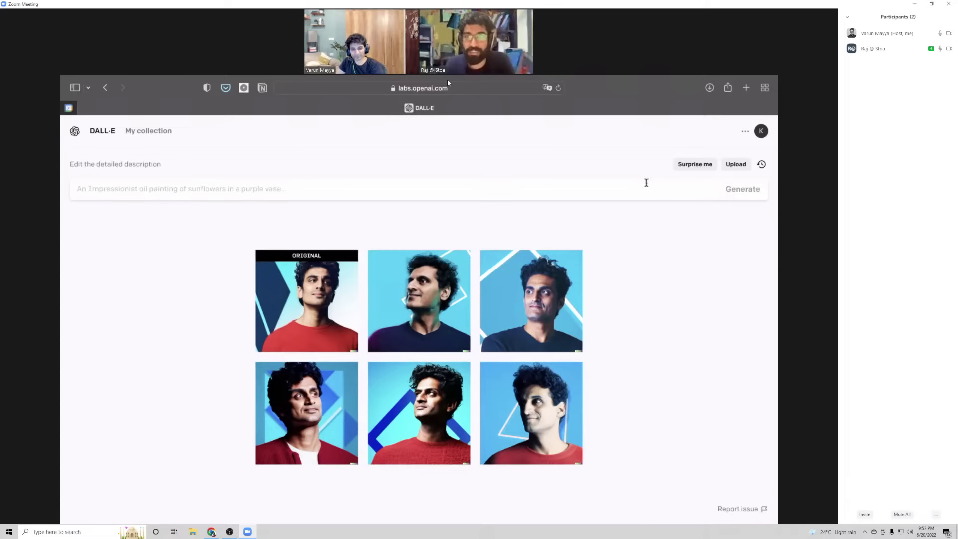
# - Upload the burger photo for editing and erase its top and bottom buns
pyautogui.click(576, 190)
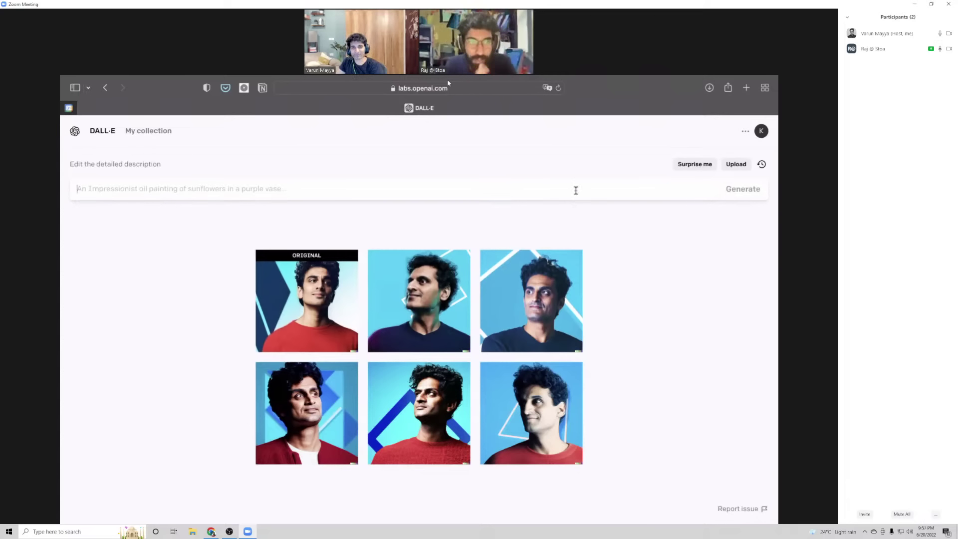
pyautogui.click(743, 172)
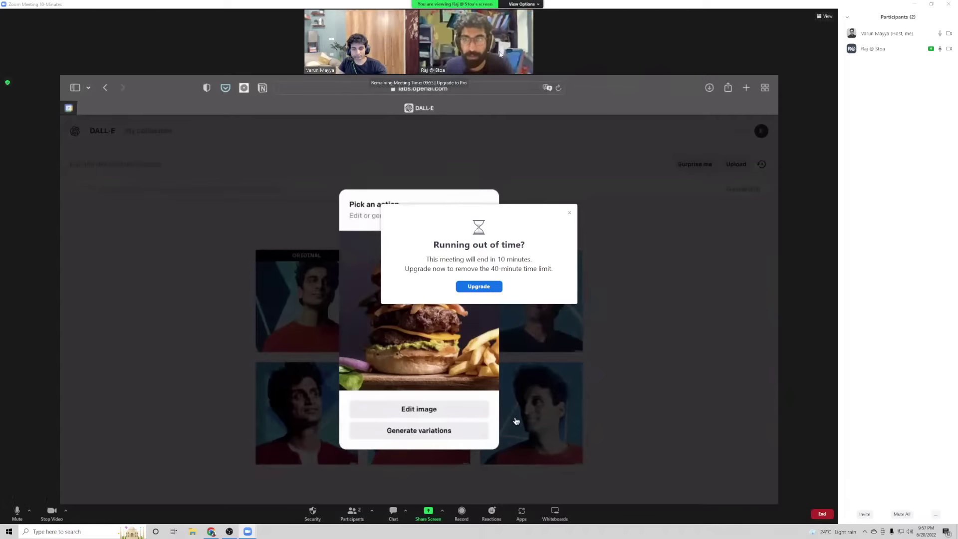
pyautogui.click(480, 287)
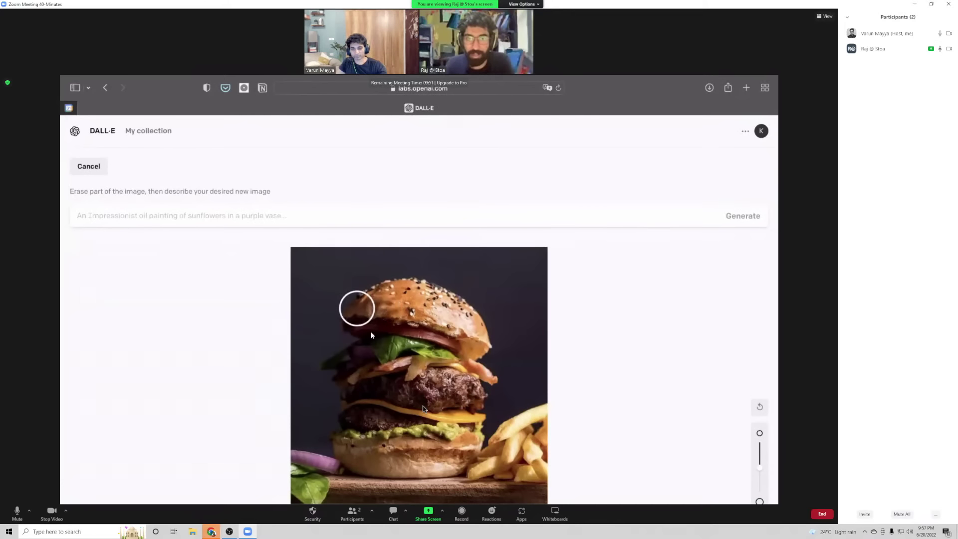
pyautogui.moveTo(402, 287)
pyautogui.mouseDown()
pyautogui.moveTo(462, 304)
pyautogui.moveTo(483, 345)
pyautogui.moveTo(447, 318)
pyautogui.moveTo(380, 319)
pyautogui.mouseUp()
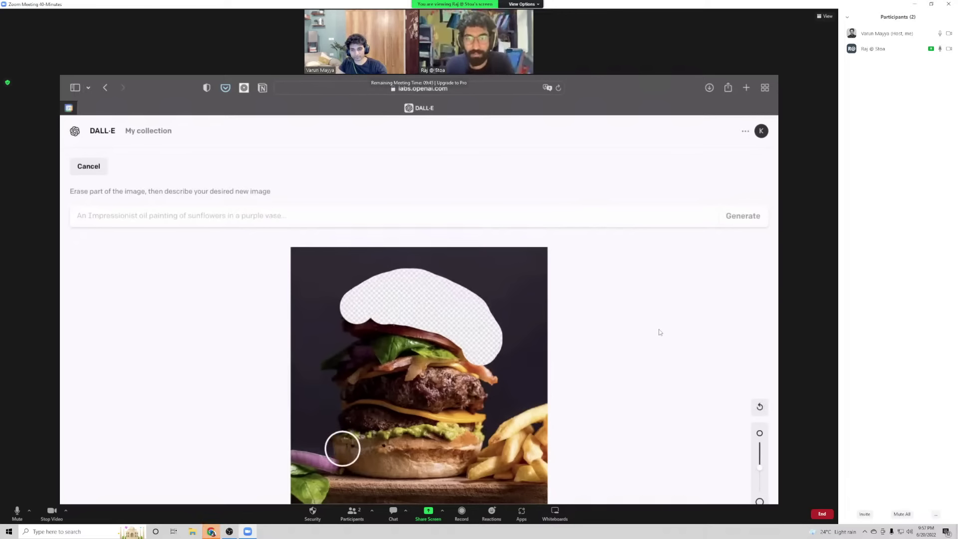
pyautogui.moveTo(345, 453)
pyautogui.mouseDown()
pyautogui.moveTo(467, 455)
pyautogui.moveTo(457, 474)
pyautogui.moveTo(399, 478)
pyautogui.moveTo(357, 464)
pyautogui.mouseUp()
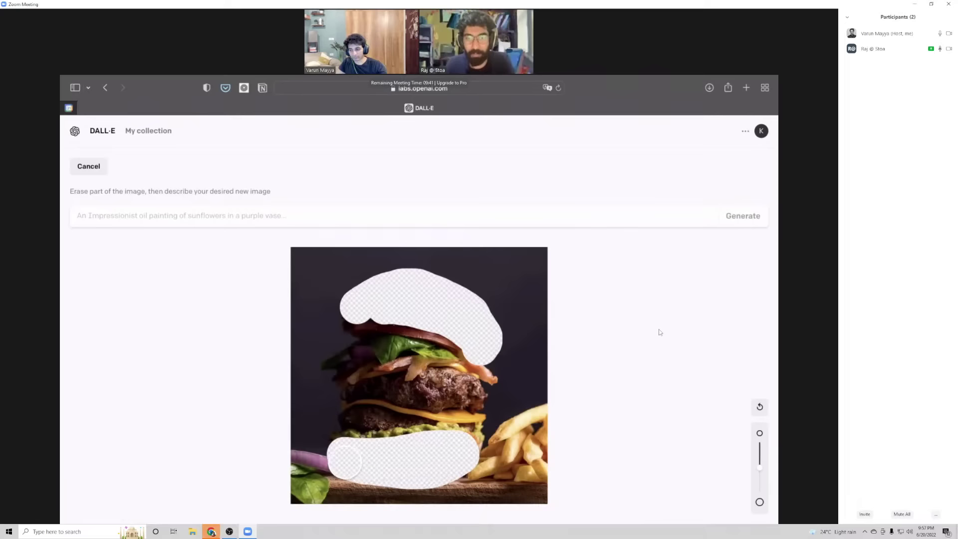
pyautogui.click(272, 224)
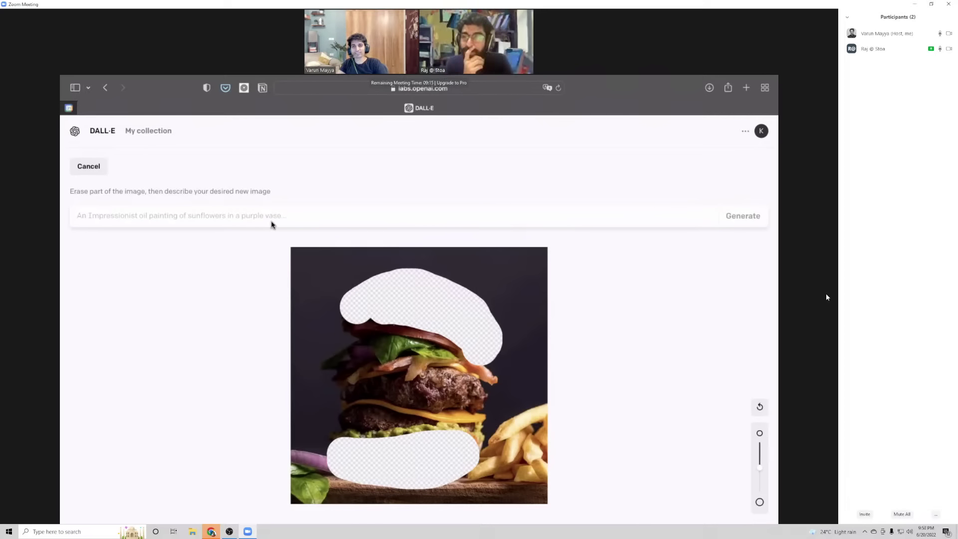
pyautogui.write('shoes a')
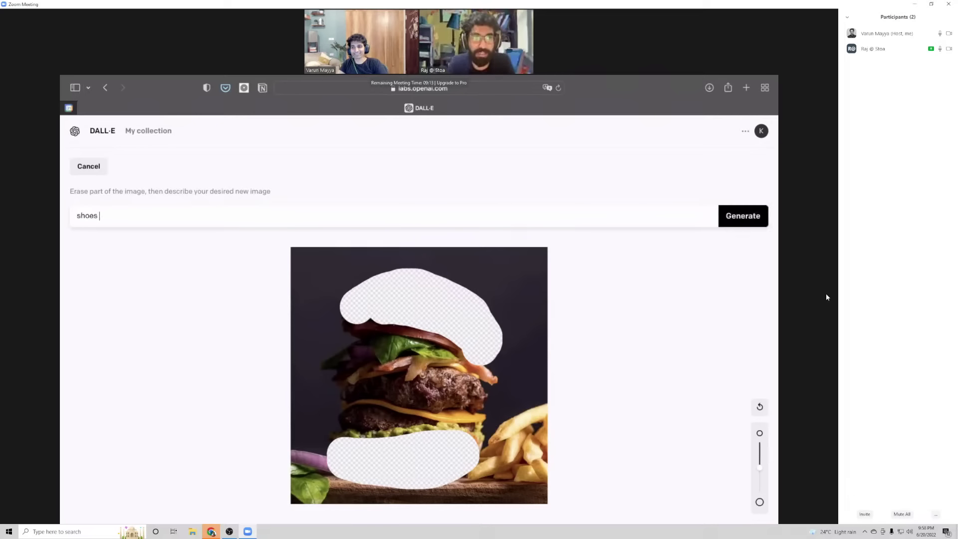
pyautogui.press('BackSpace')
pyautogui.press('BackSpace')
pyautogui.press('BackSpace')
pyautogui.press('BackSpace')
pyautogui.press('BackSpace')
pyautogui.press('BackSpace')
pyautogui.press('BackSpace')
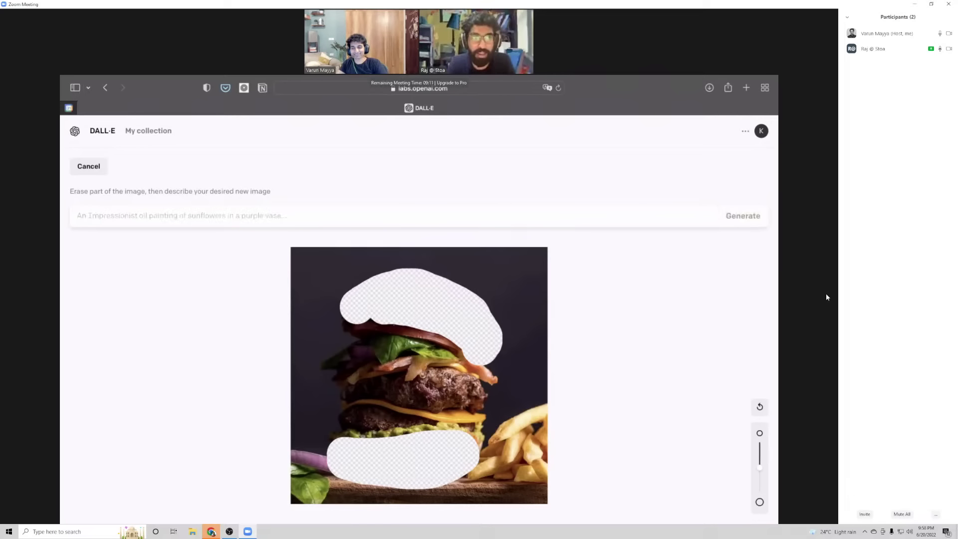
pyautogui.write('yeezees')
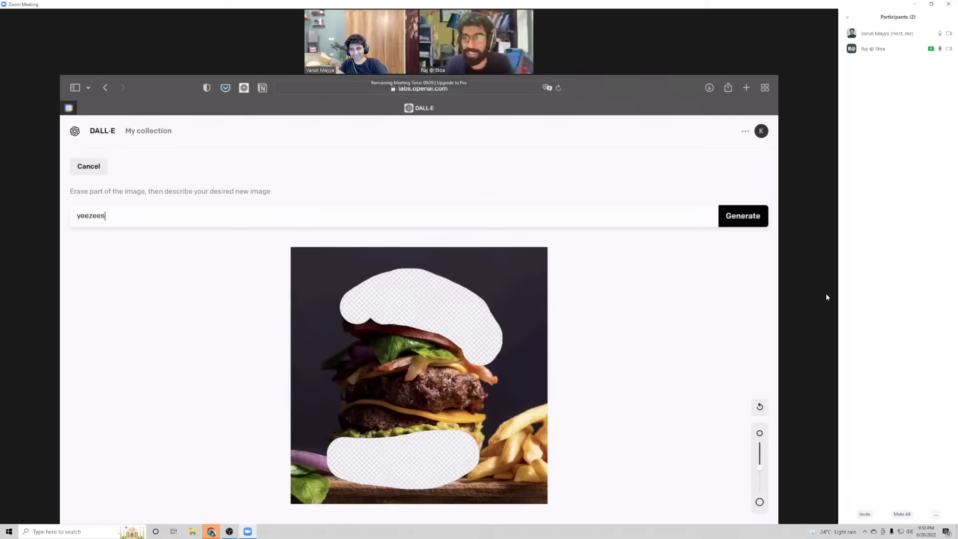
# - Set the edit prompt to "sneakers" and generate images that fill the erased bun areas
pyautogui.hotkey('ctrl', 'a')
pyautogui.write('sneakers')
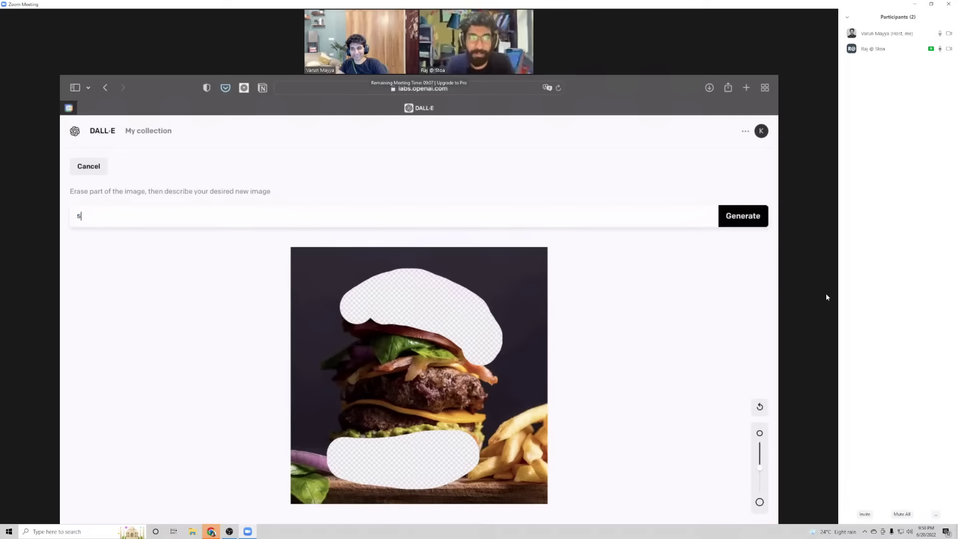
pyautogui.click(729, 215)
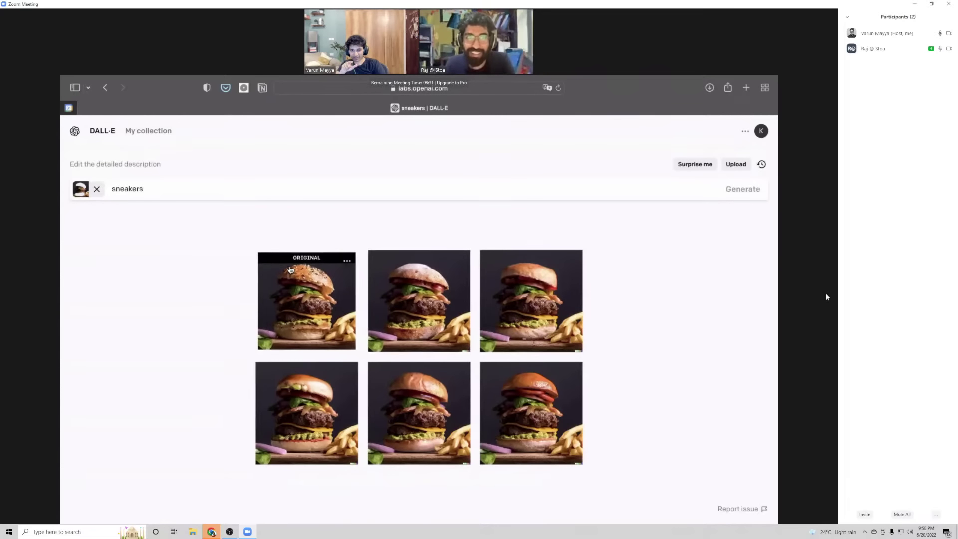
# - Replace the burger edit prompt with "shoes" and generate new images
pyautogui.tripleClick(203, 186)
pyautogui.write('s')
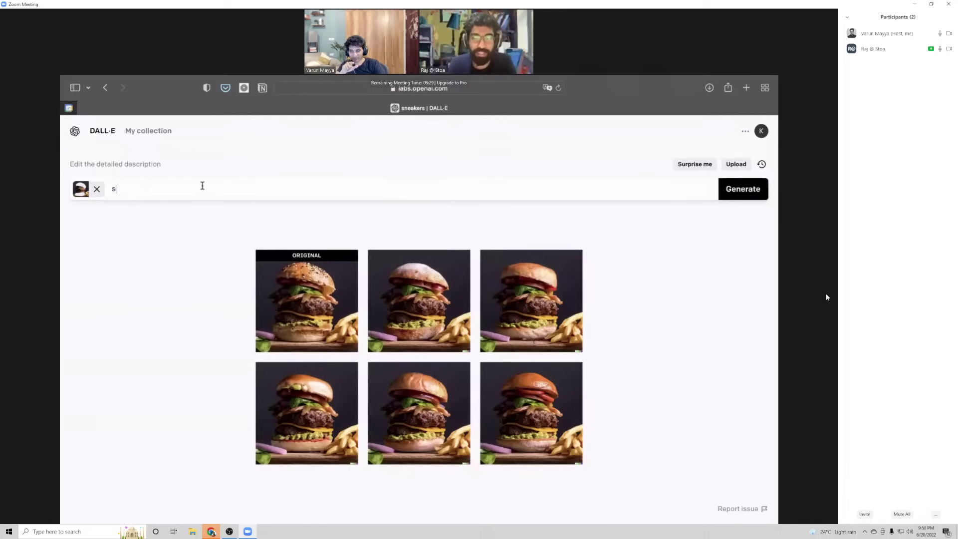
pyautogui.press('BackSpace')
pyautogui.write('shoes')
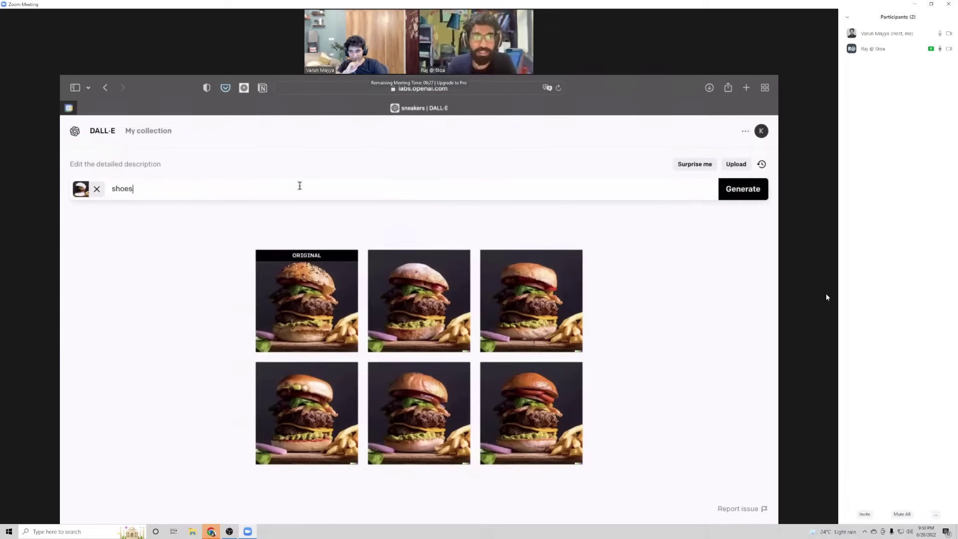
pyautogui.click(737, 192)
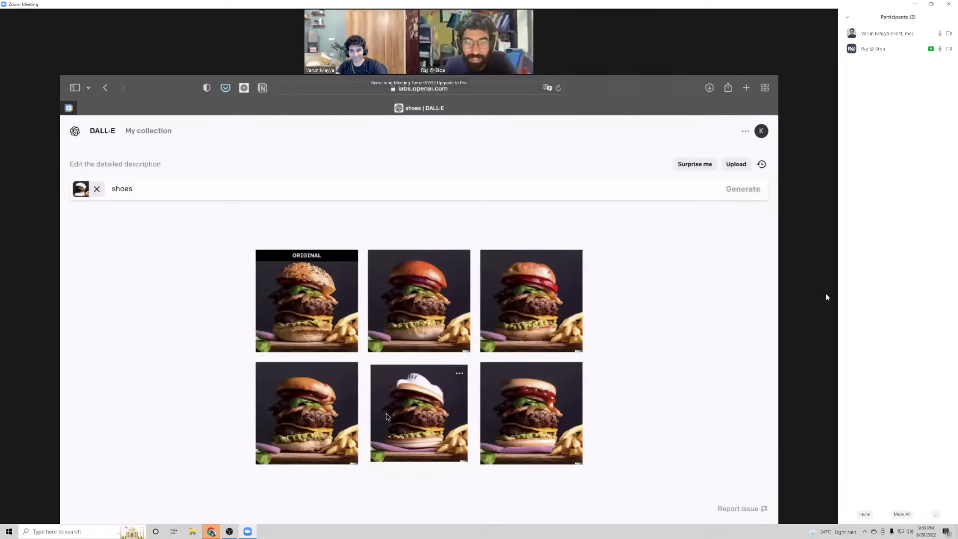
# - Replace the burger edit prompt with "dosa" and generate new images
pyautogui.tripleClick(357, 194)
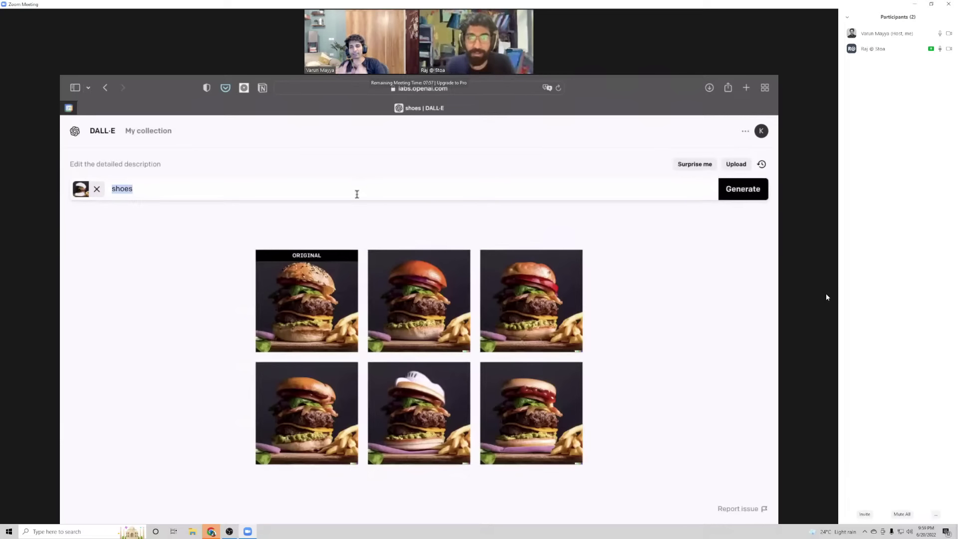
pyautogui.press('BackSpace')
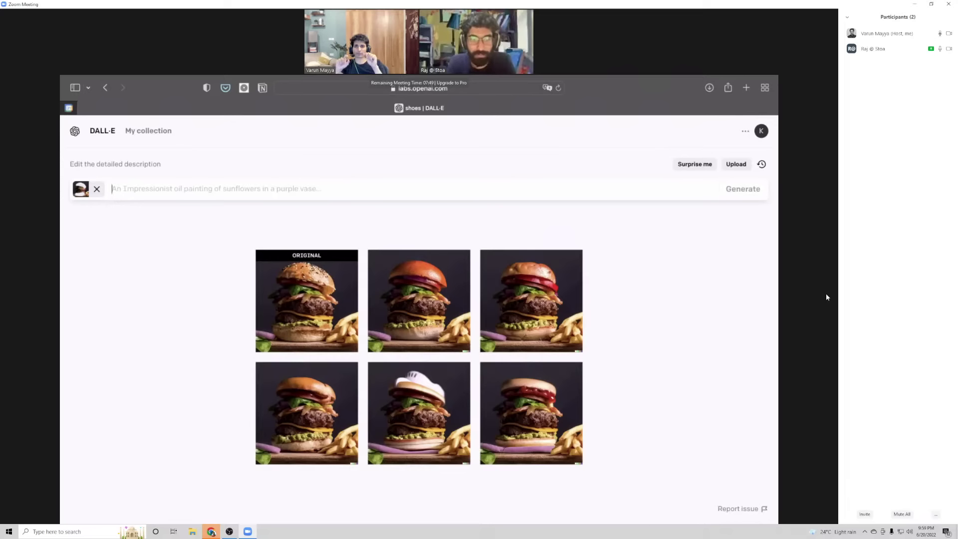
pyautogui.write('dosa')
pyautogui.press('Return')
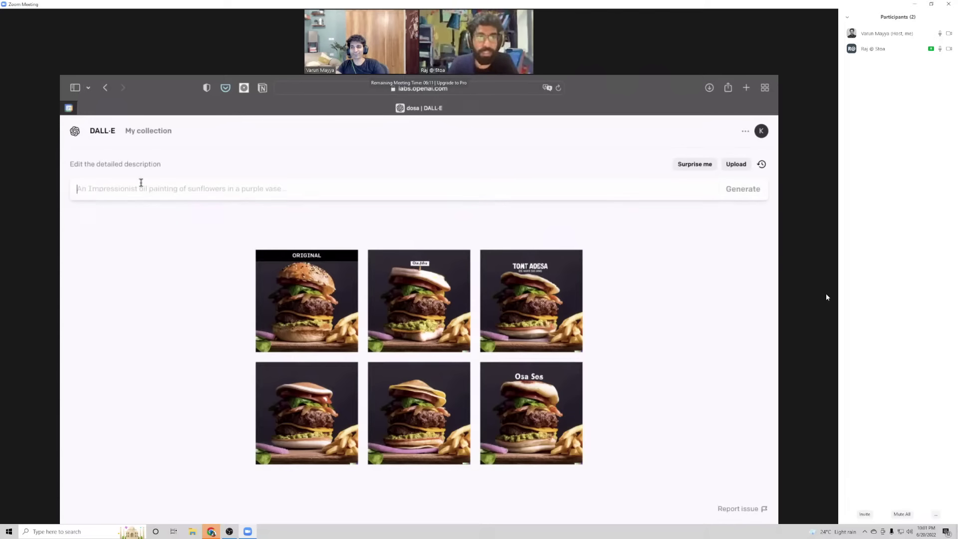
# - Generate images from the prompt "elon musk fighting the hulk oil painting"
pyautogui.write('elon musk vs the')
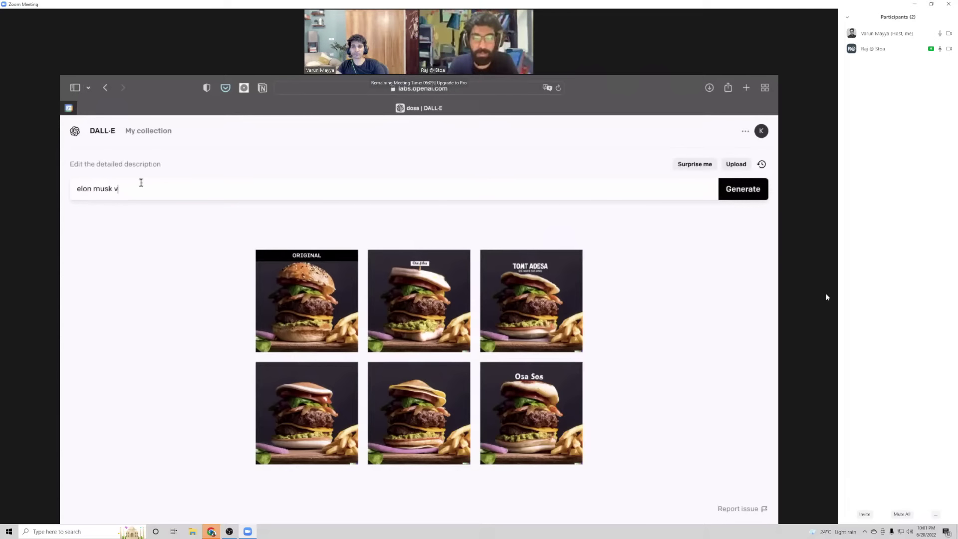
pyautogui.press('BackSpace')
pyautogui.press('BackSpace')
pyautogui.press('BackSpace')
pyautogui.press('BackSpace')
pyautogui.press('BackSpace')
pyautogui.press('BackSpace')
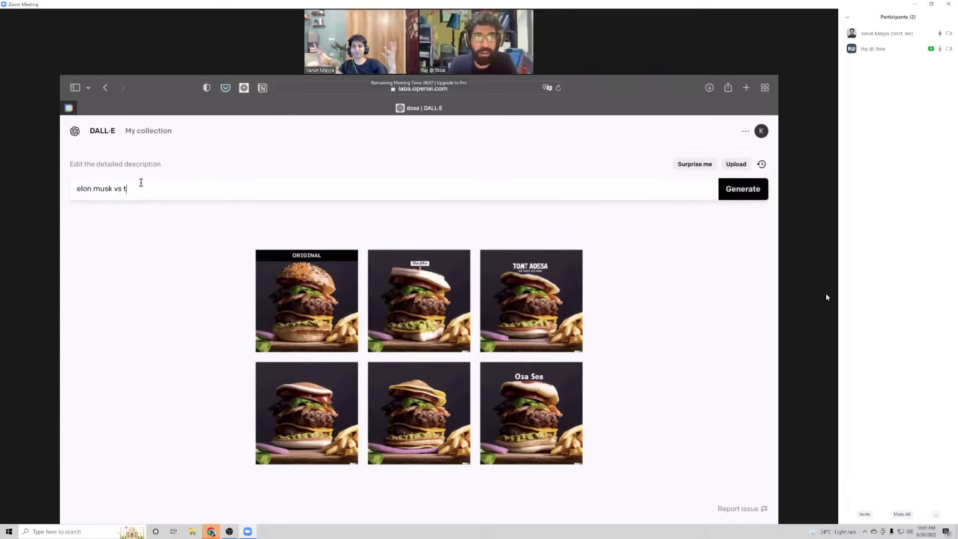
pyautogui.write('fighting the hulk ')
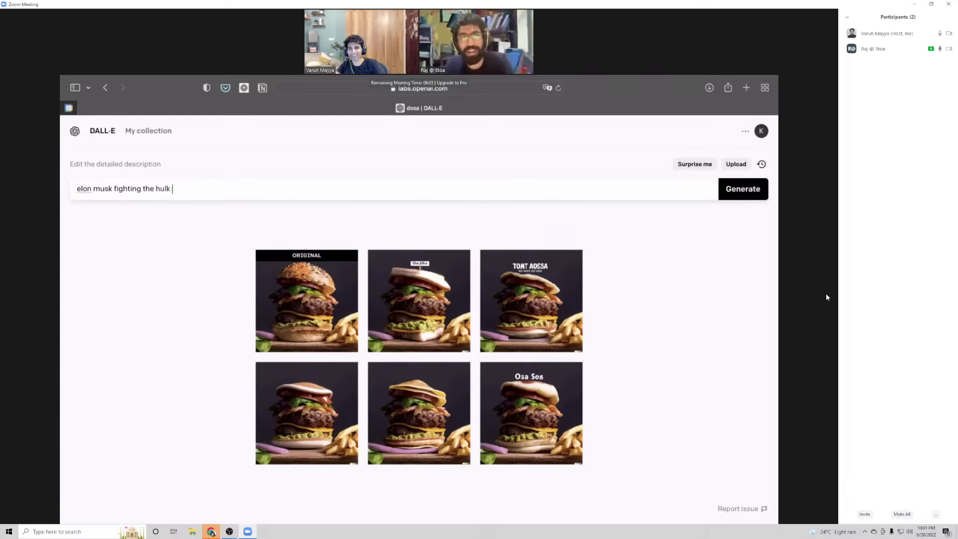
pyautogui.write('oil')
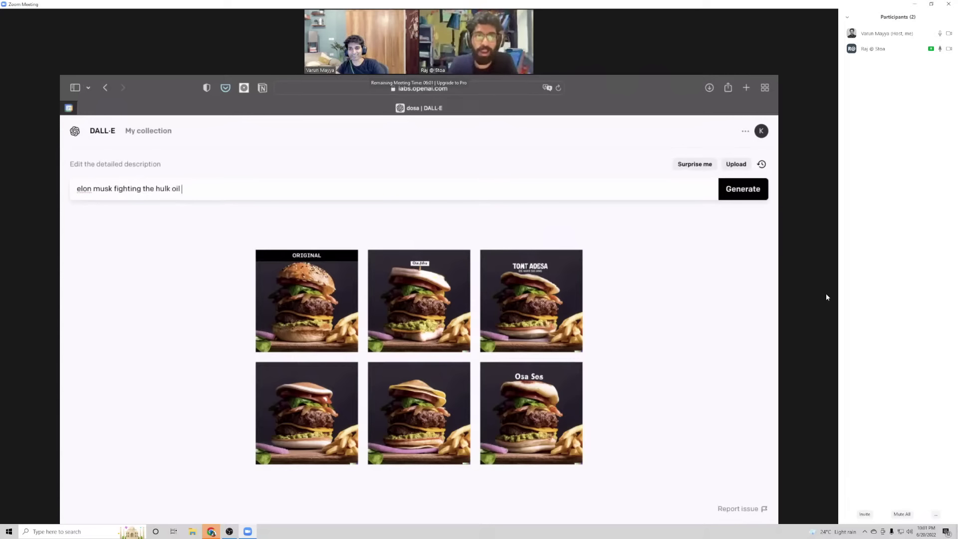
pyautogui.write(' painting')
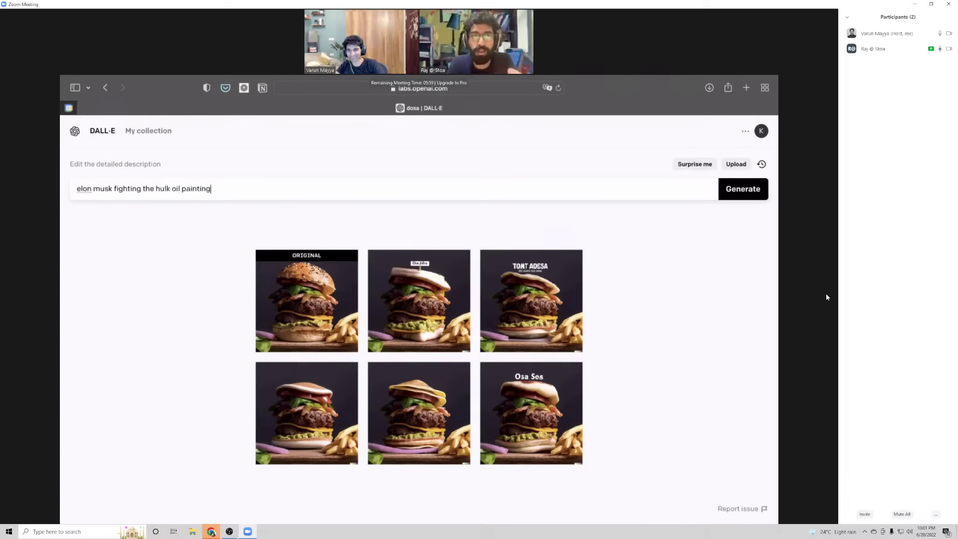
pyautogui.press('Return')
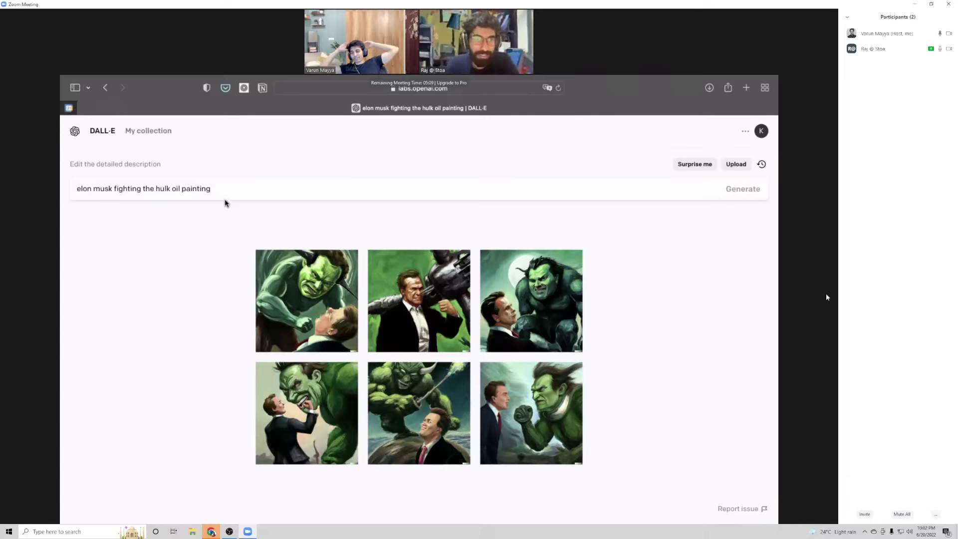
# - Replace "oil painting" in the prompt with "photorealistic" and generate new images of Elon Musk fighting the Hulk
pyautogui.moveTo(212, 189); pyautogui.dragTo(115, 190)
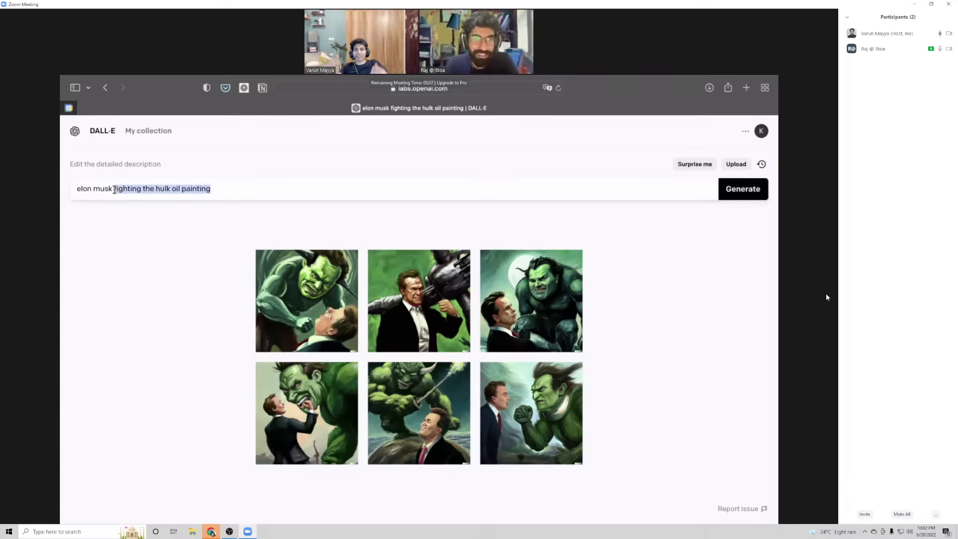
pyautogui.click(114, 190)
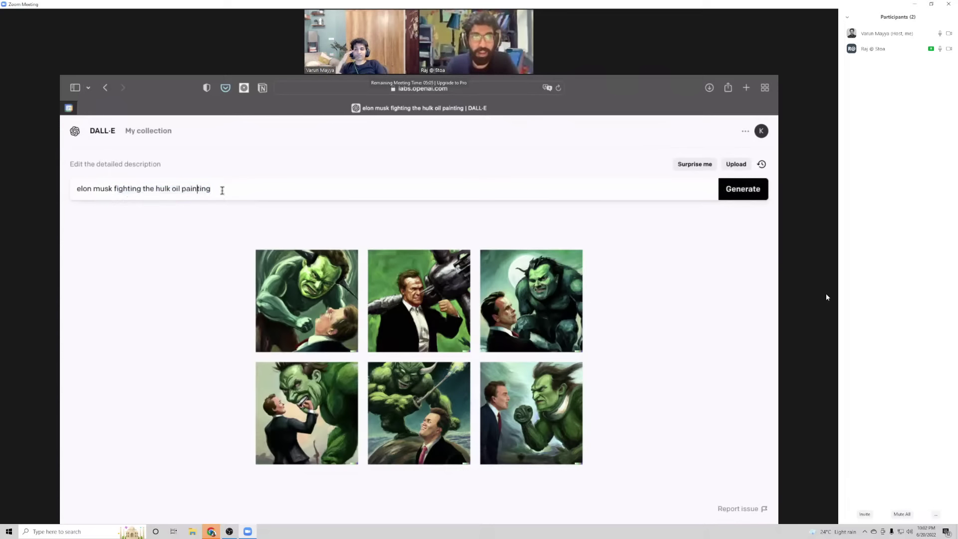
pyautogui.moveTo(221, 189); pyautogui.dragTo(172, 190)
pyautogui.press('BackSpace')
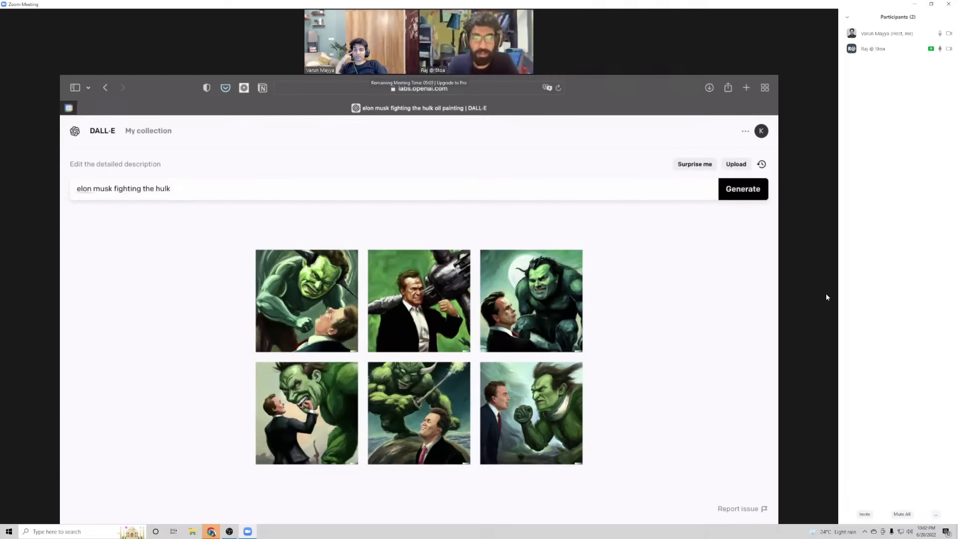
pyautogui.write('photo')
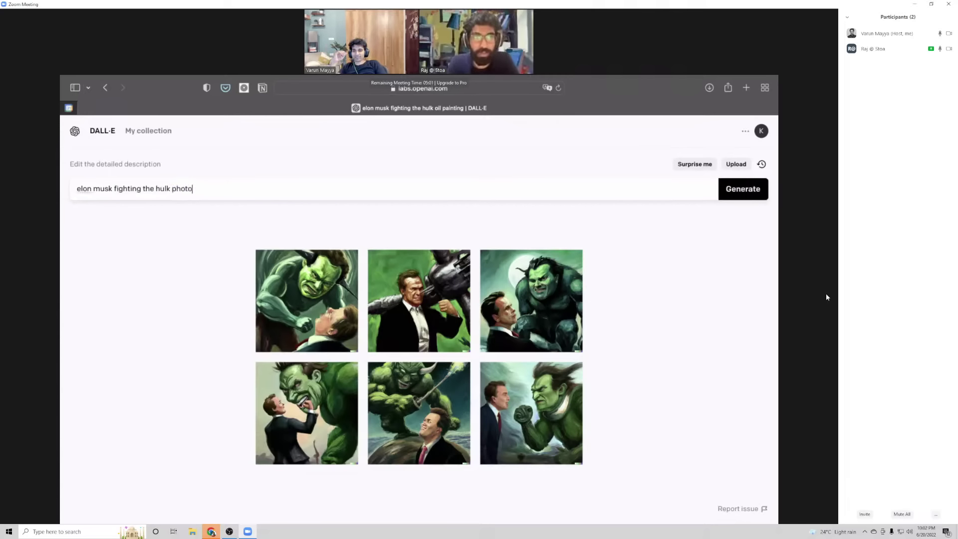
pyautogui.write('realisri')
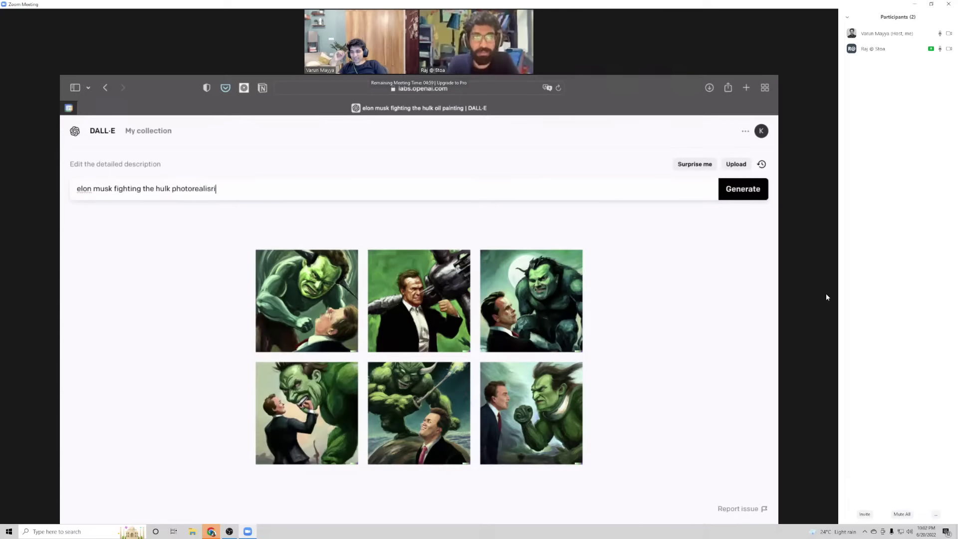
pyautogui.press('BackSpace')
pyautogui.press('BackSpace')
pyautogui.write('tic')
pyautogui.press('Return')
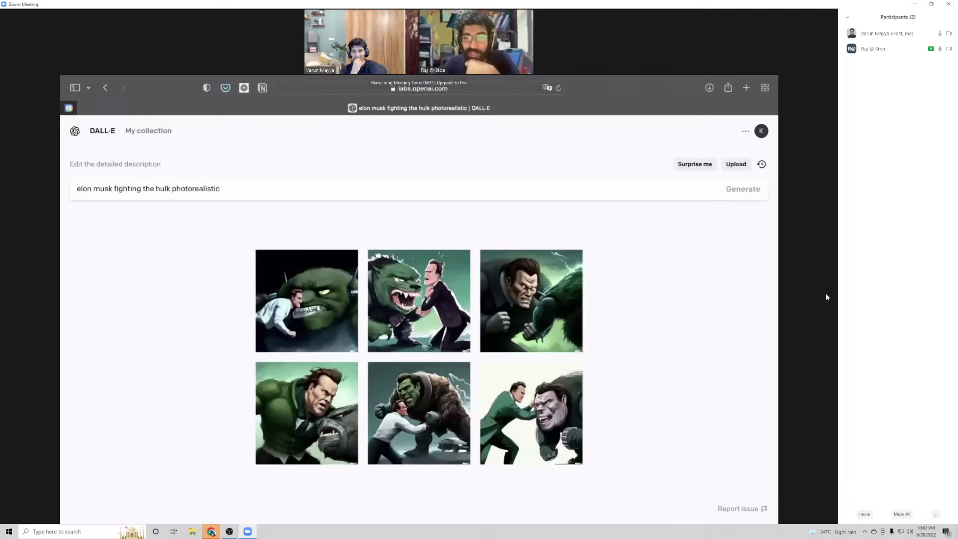
# - Remove "photorealistic" from the prompt and generate new images of "elon musk fighting the hulk"
pyautogui.moveTo(171, 189); pyautogui.dragTo(220, 188)
pyautogui.press('BackSpace')
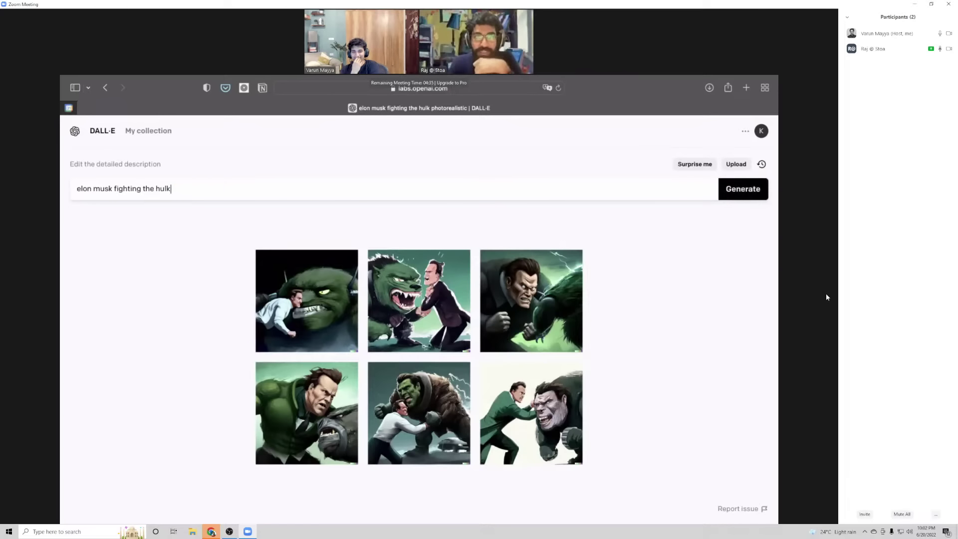
pyautogui.click(749, 195)
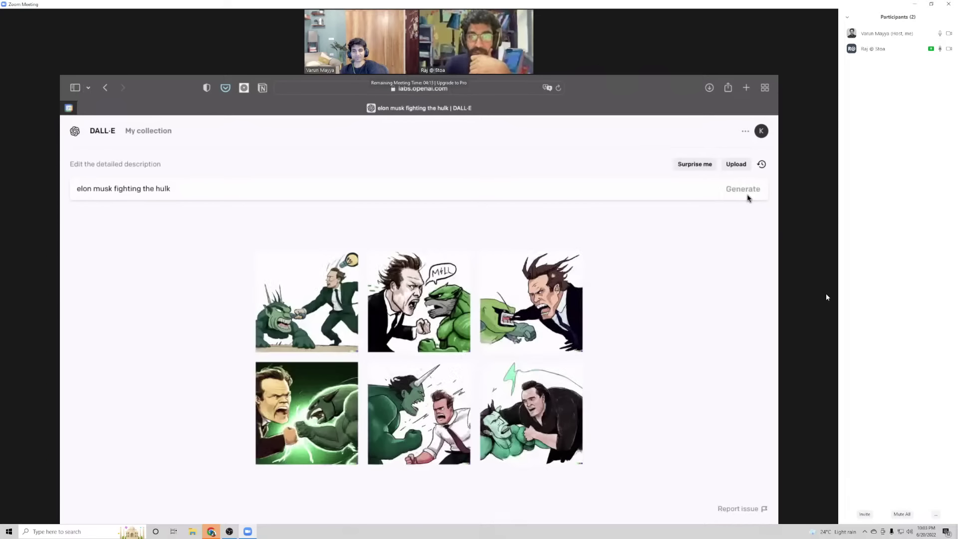
# - Replace the prompt with "woman trying yoga under the Eiffel Tower" and generate images
pyautogui.tripleClick(562, 197)
pyautogui.write('wo')
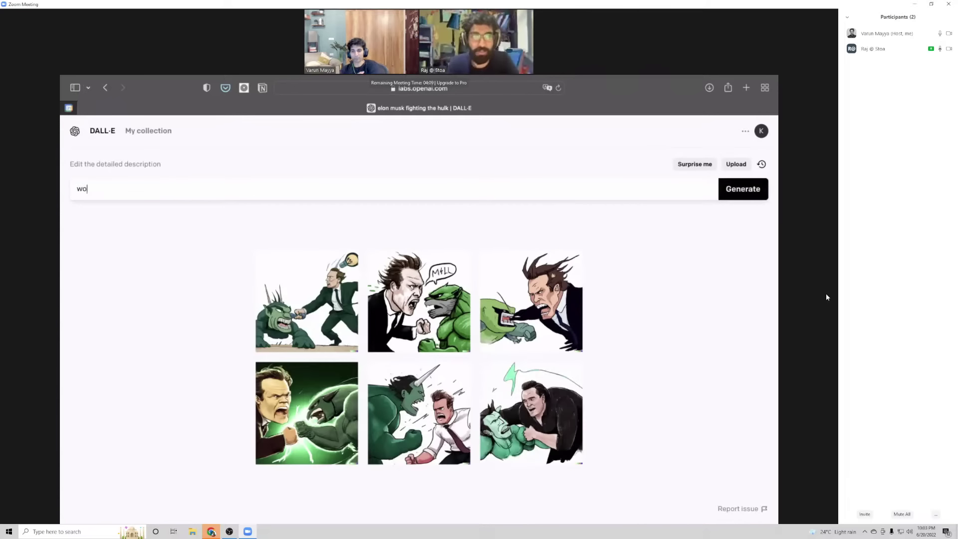
pyautogui.write('man trying ')
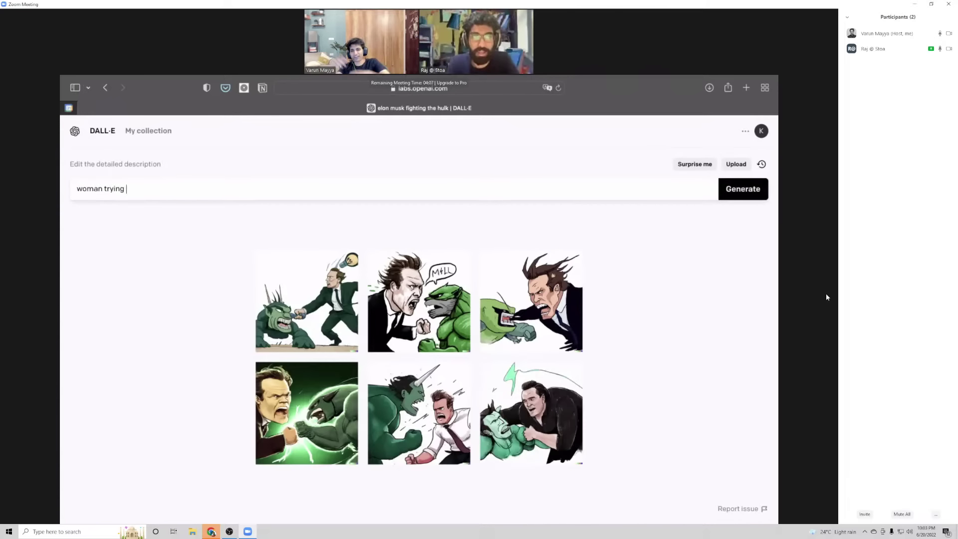
pyautogui.write('yoga')
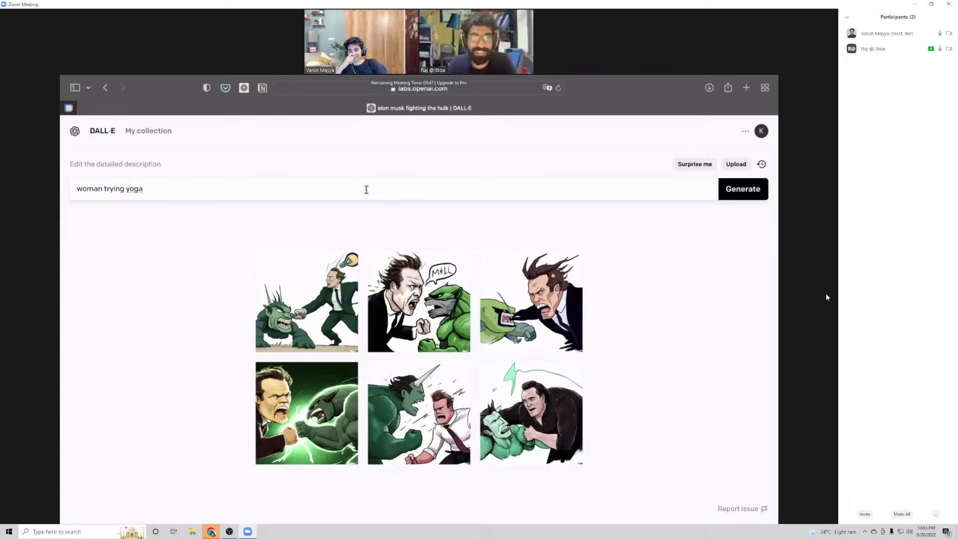
pyautogui.write('unde')
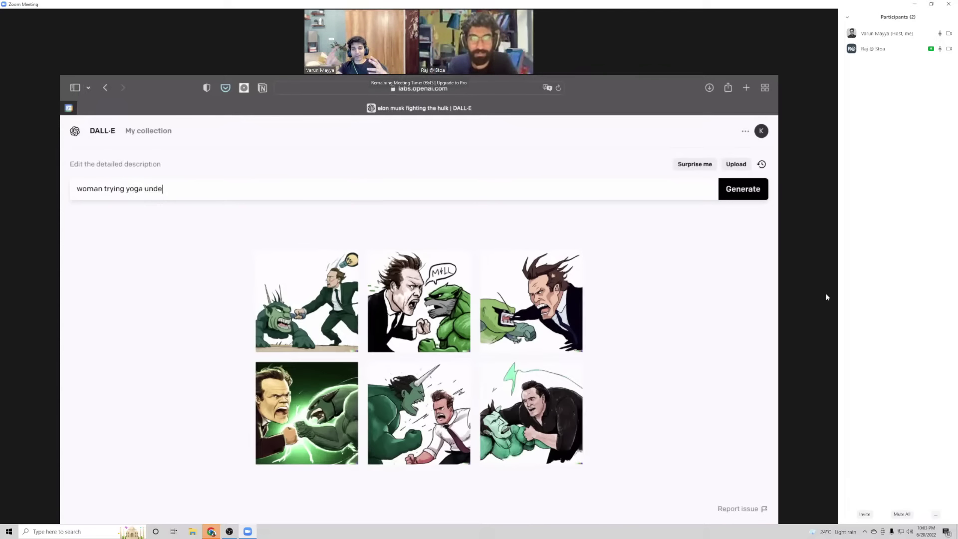
pyautogui.write('r the Eiffel t')
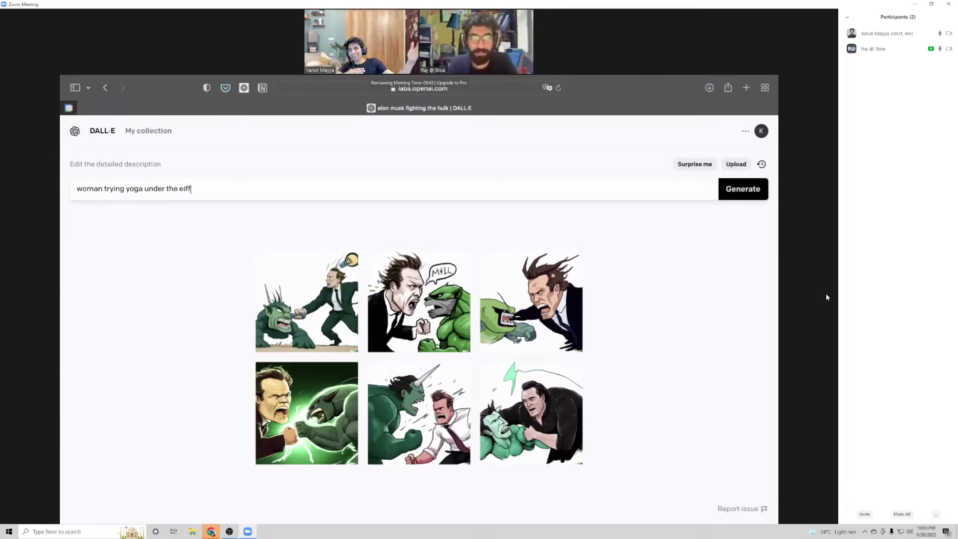
pyautogui.write('ower')
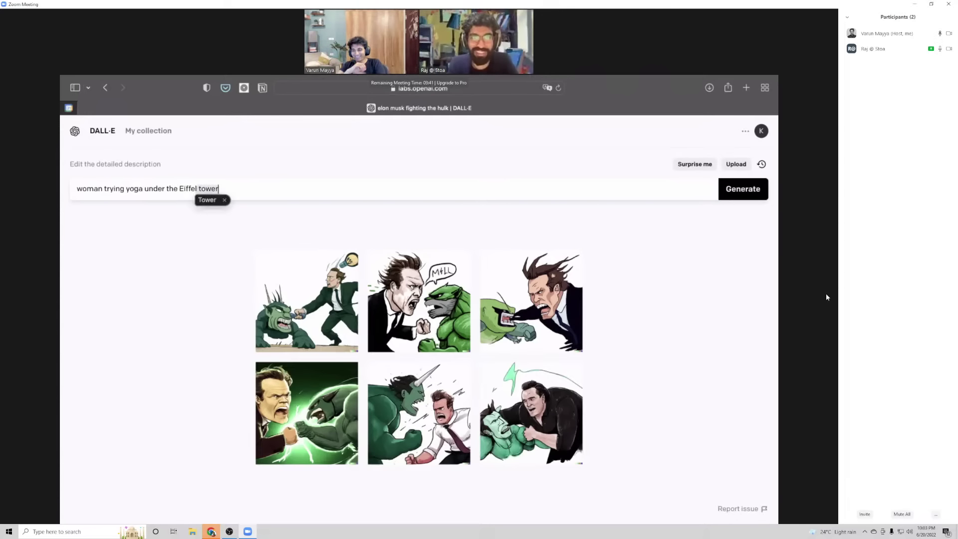
pyautogui.press('Return')
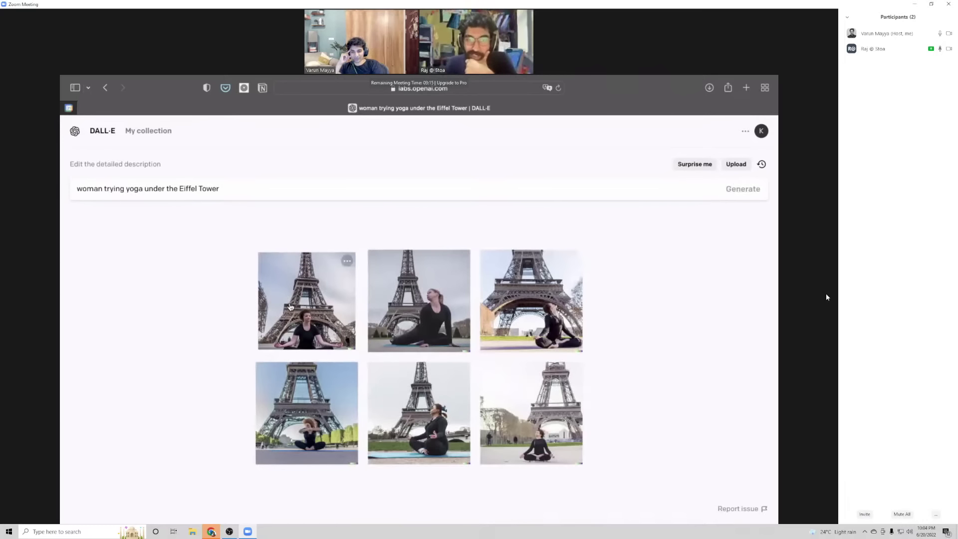
# - View the first "buddha eating idli dosa" image at full size and return to the results
pyautogui.scroll(5, 293, 298)
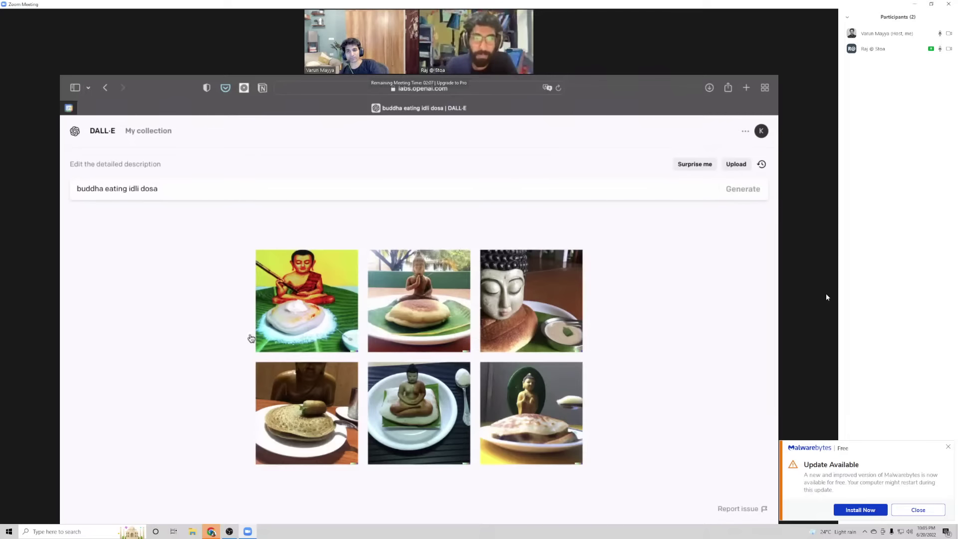
pyautogui.click(306, 310)
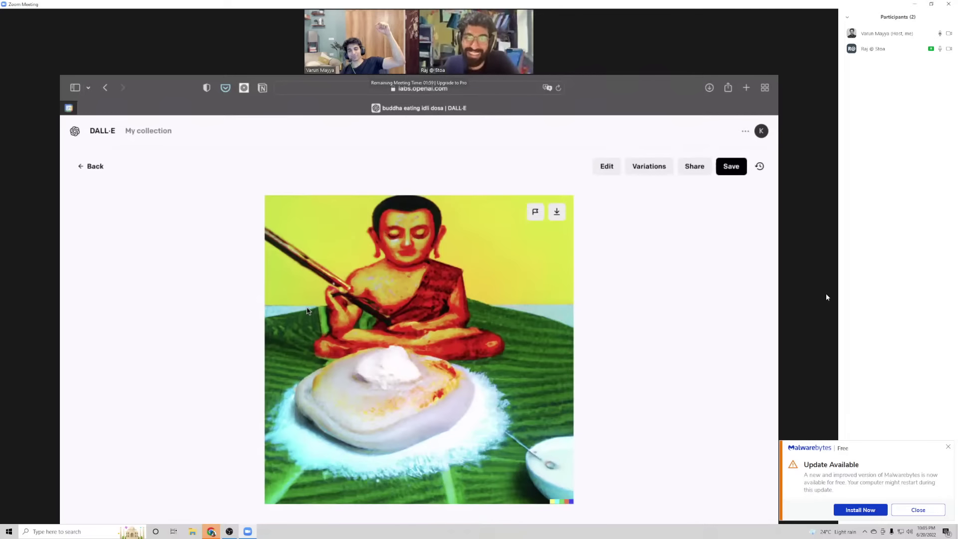
pyautogui.click(86, 167)
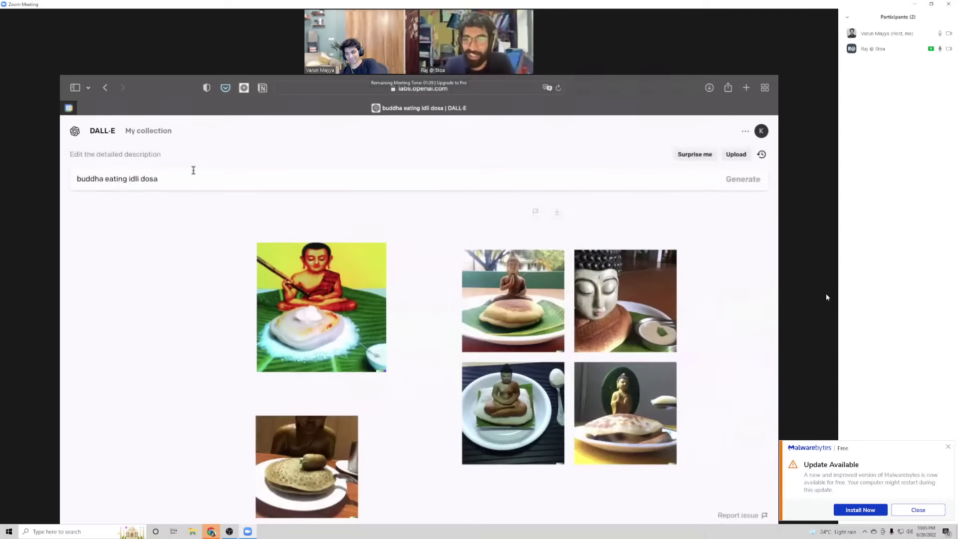
pyautogui.tripleClick(324, 193)
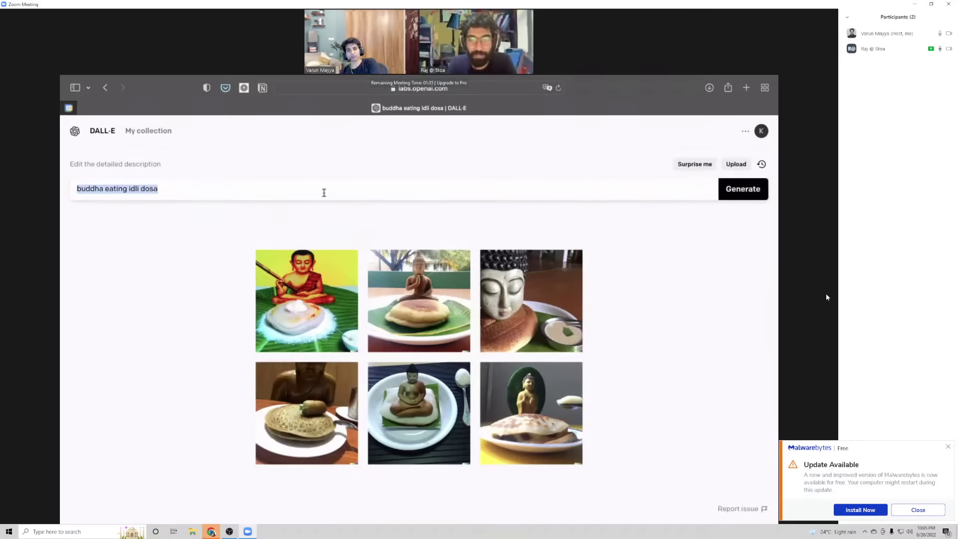
pyautogui.write('cavemen taki')
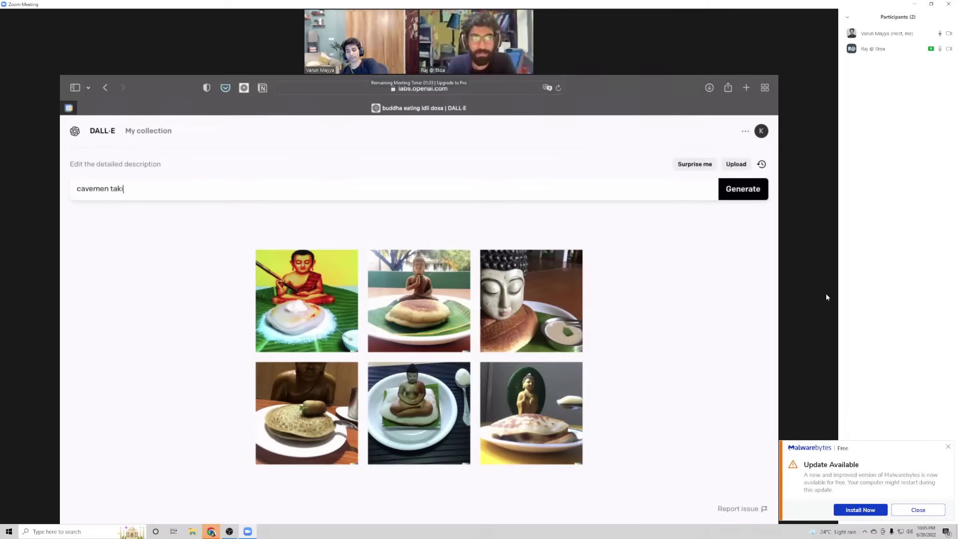
pyautogui.write('ng')
# - Replace the whole prompt with "iron man taking a selfie at the Taj Mahal" and generate images
pyautogui.press('super+a')
pyautogui.press('BackSpace')
pyautogui.write('iron ma')
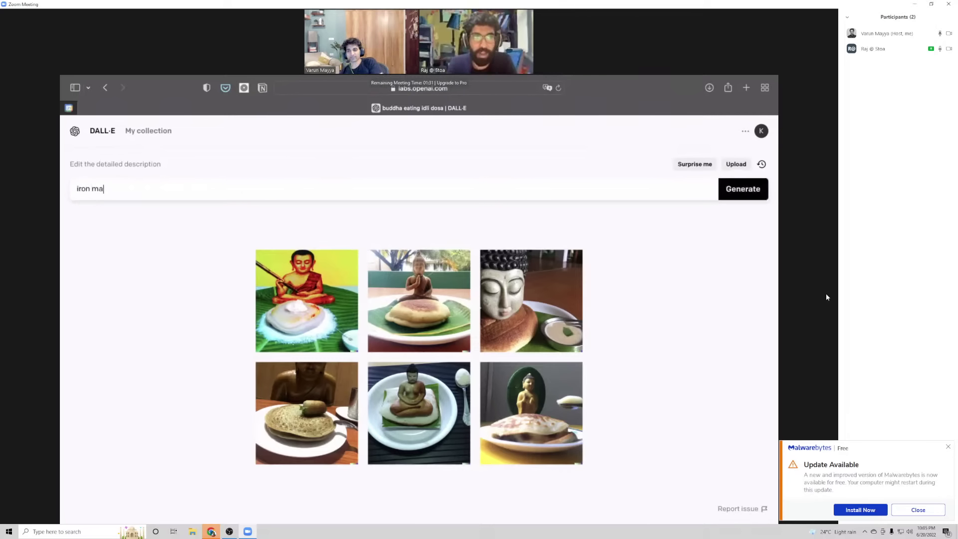
pyautogui.write('n taking a s')
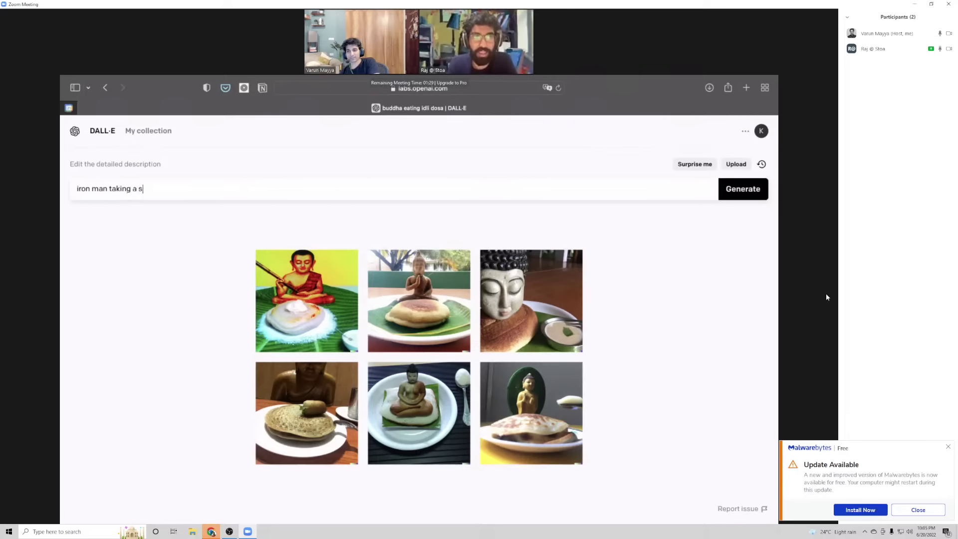
pyautogui.write('elfie at the')
pyautogui.write(' gaj')
pyautogui.press('BackSpace')
pyautogui.press('BackSpace')
pyautogui.press('BackSpace')
pyautogui.write('t')
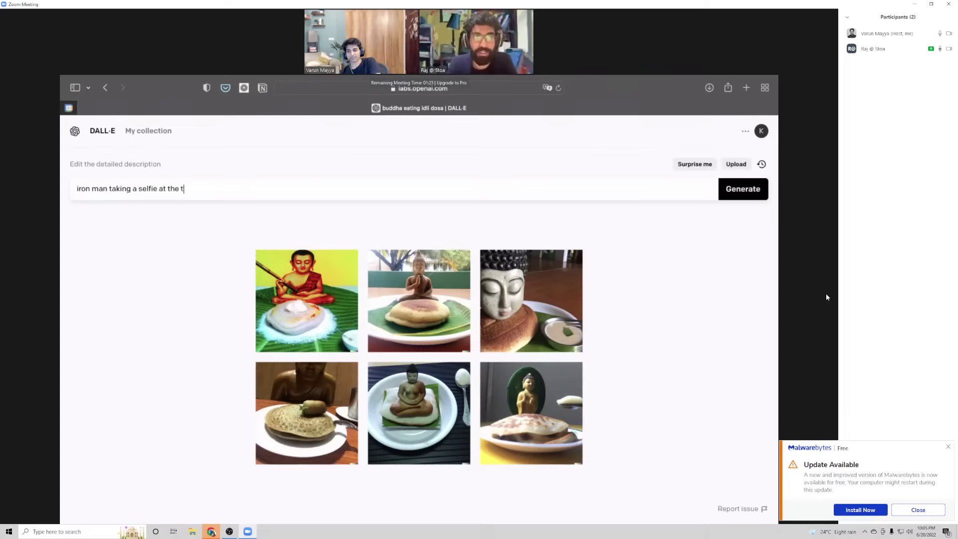
pyautogui.write('aj mahal')
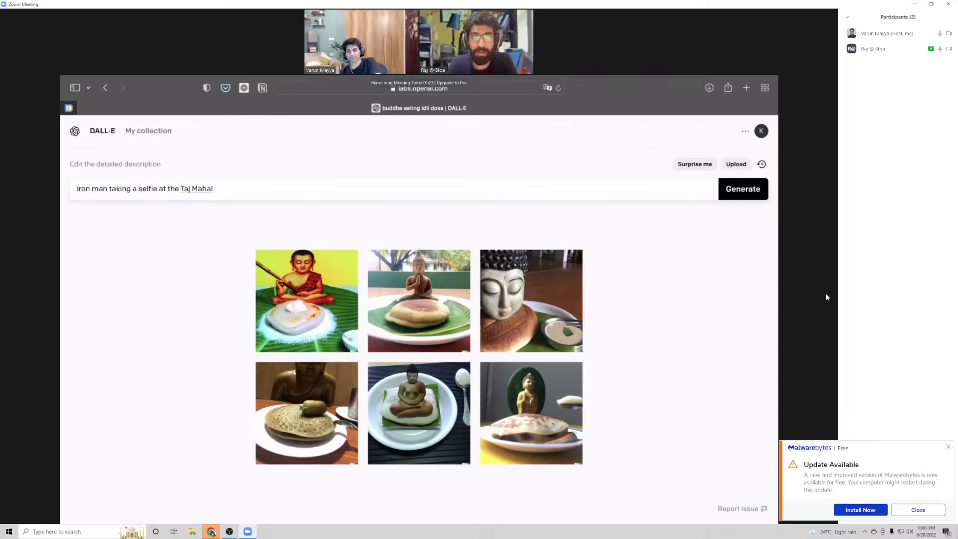
pyautogui.press('Return')
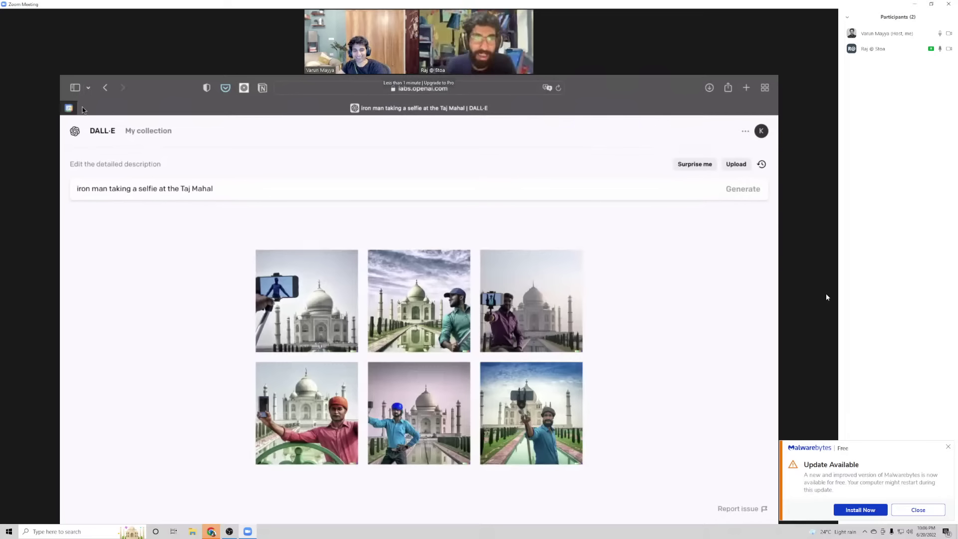
# - Replace "iron man" in the prompt with "batman" and generate new Taj Mahal selfie images
pyautogui.moveTo(108, 189); pyautogui.dragTo(61, 188)
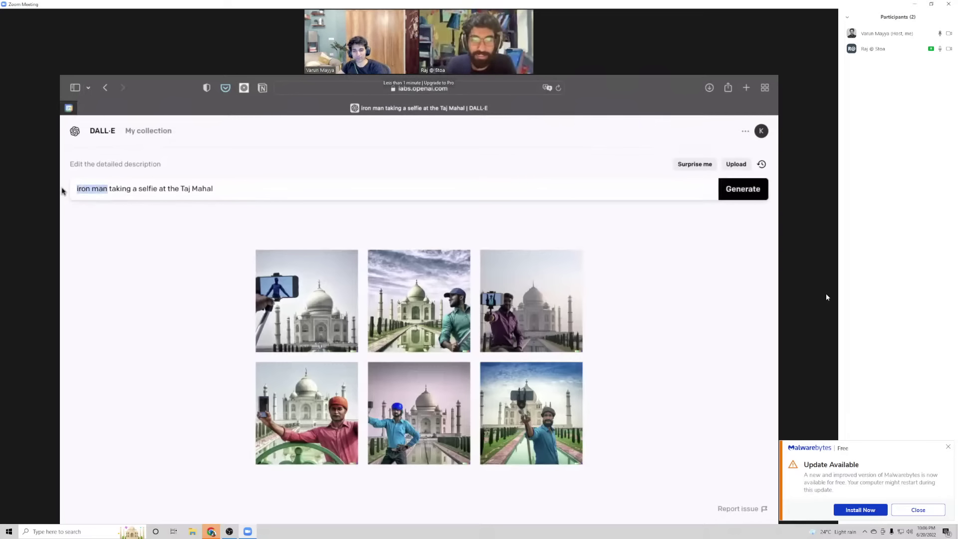
pyautogui.write('bat')
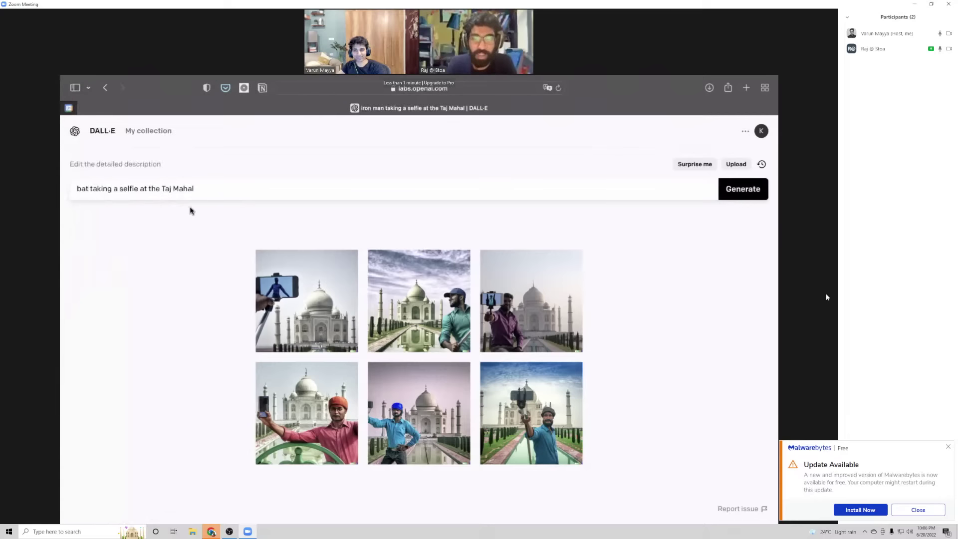
pyautogui.write('man')
pyautogui.press('Return')
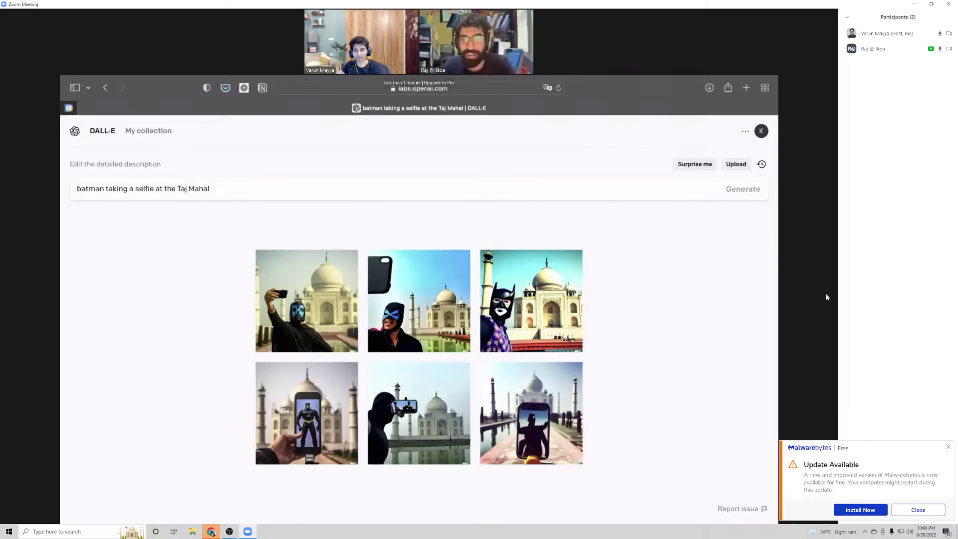
# - View the first Batman selfie image at full size, return to the results and clear the prompt
pyautogui.click(313, 318)
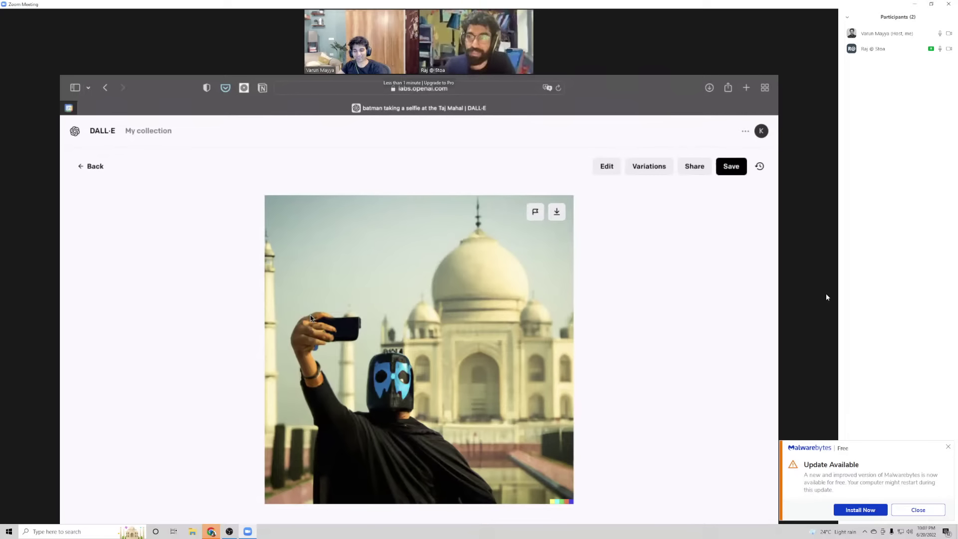
pyautogui.click(90, 168)
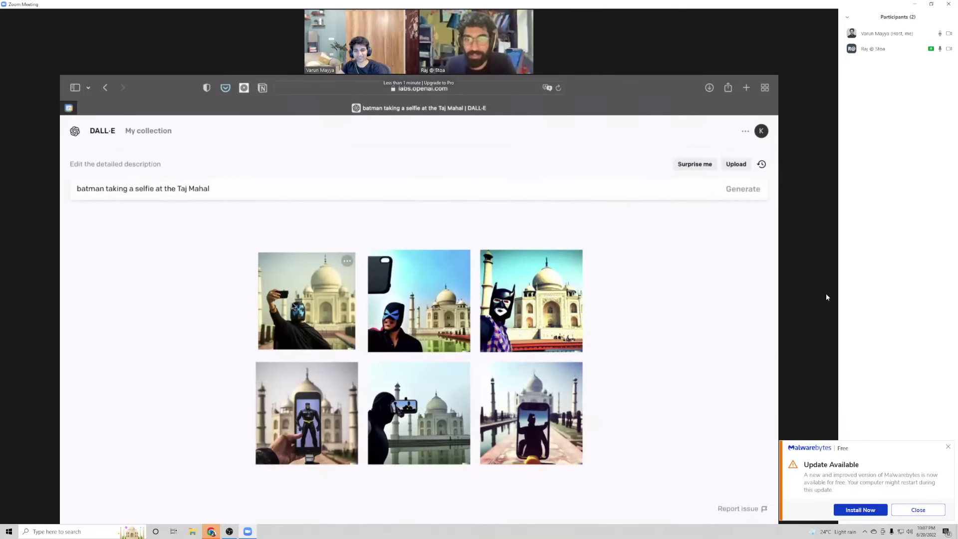
pyautogui.tripleClick(238, 191)
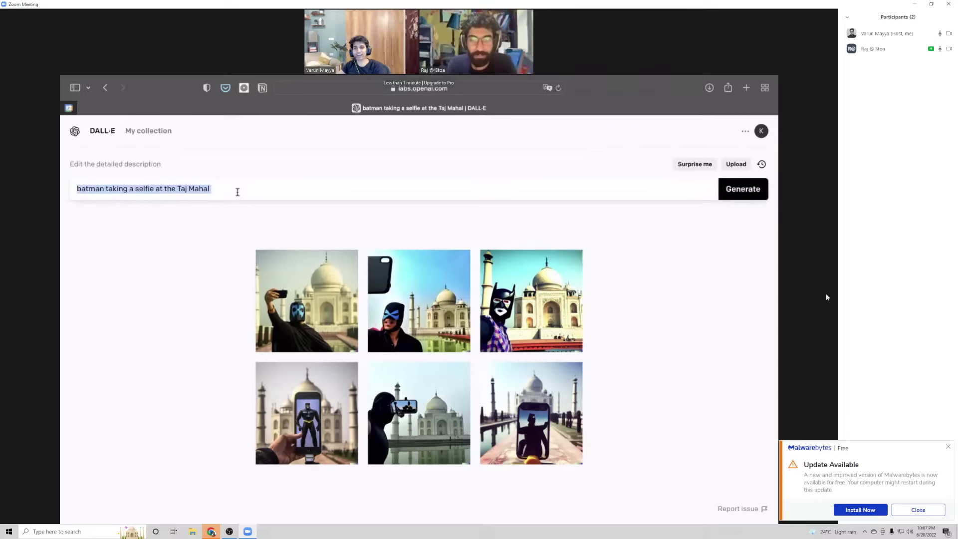
pyautogui.press('BackSpace')
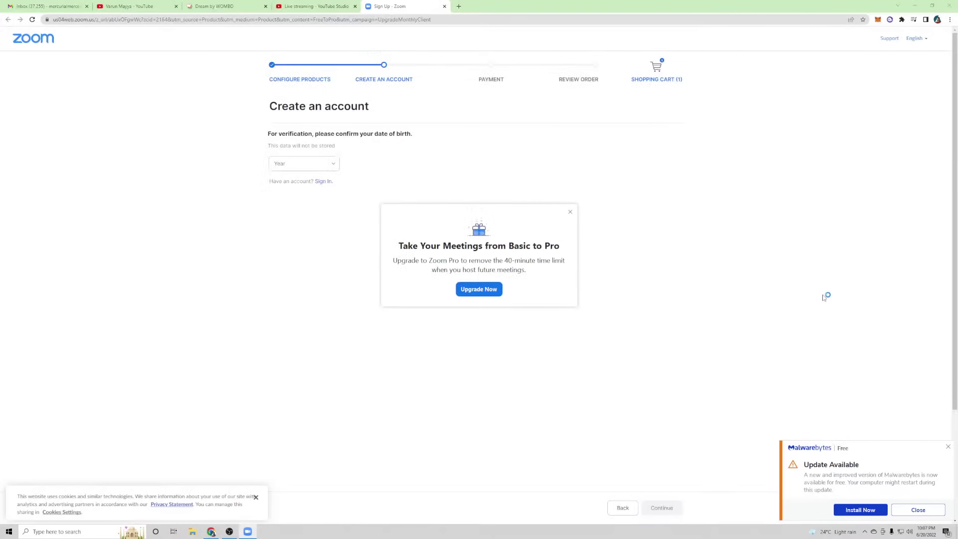
# - Accept the Zoom Pro upgrade offer, and dismiss the Malwarebytes update notice while briefly switching to OBS
pyautogui.click(479, 289)
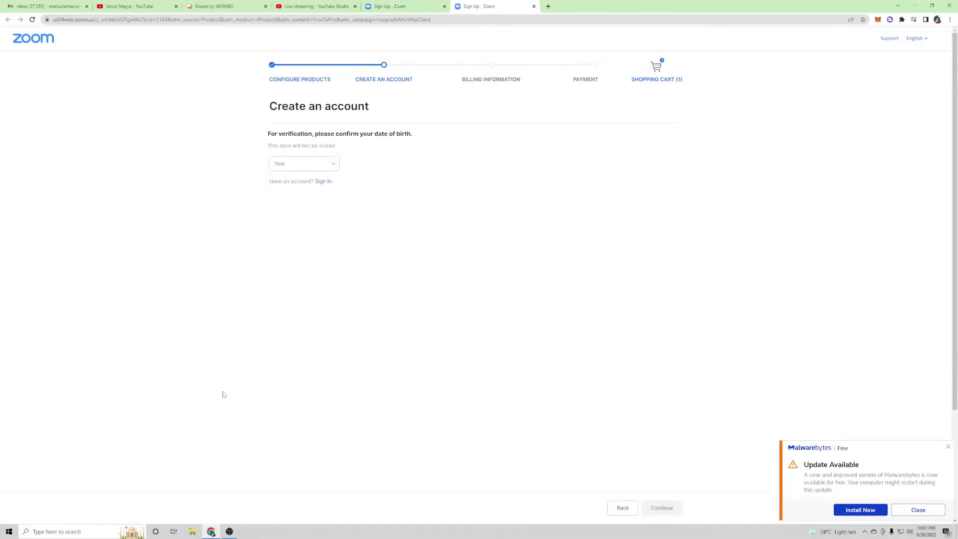
pyautogui.click(230, 531)
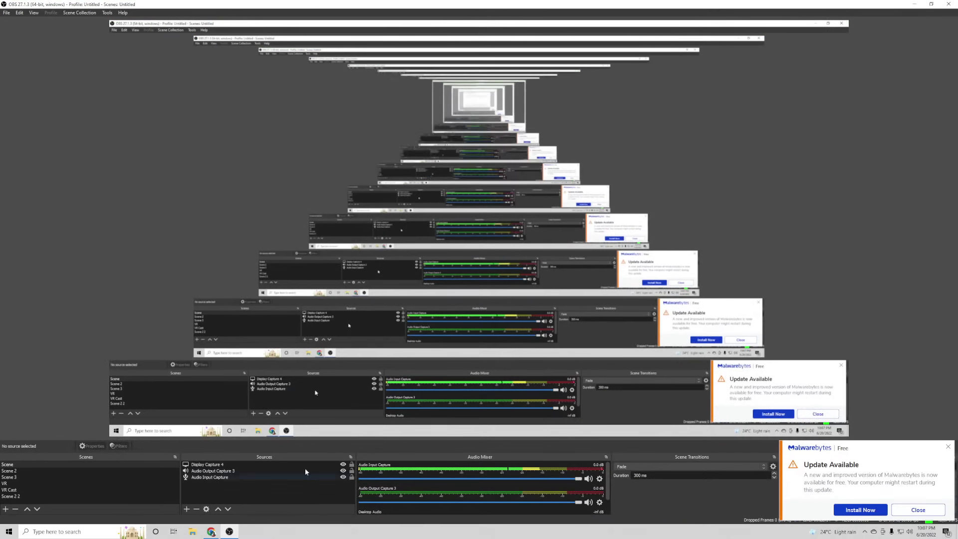
pyautogui.click(949, 447)
pyautogui.click(915, 4)
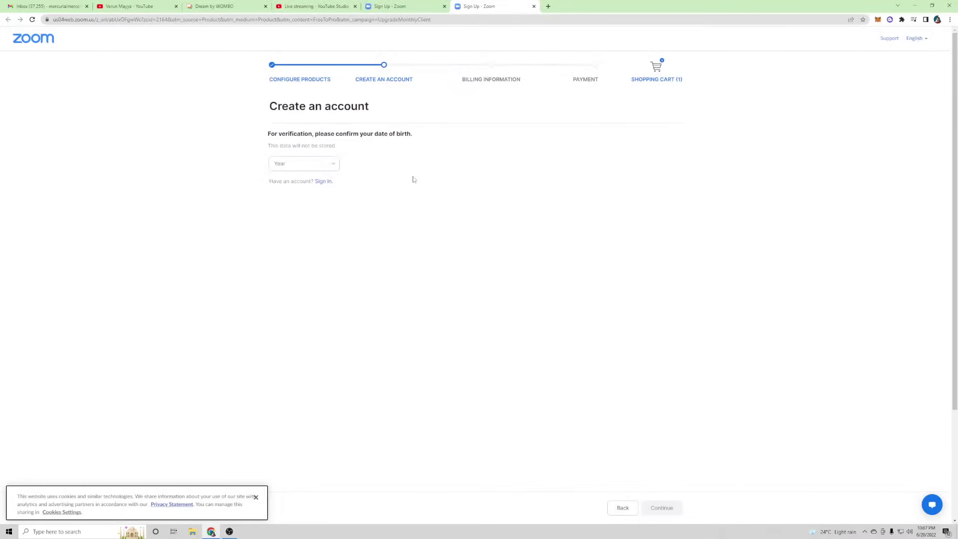
pyautogui.click(335, 164)
pyautogui.click(399, 169)
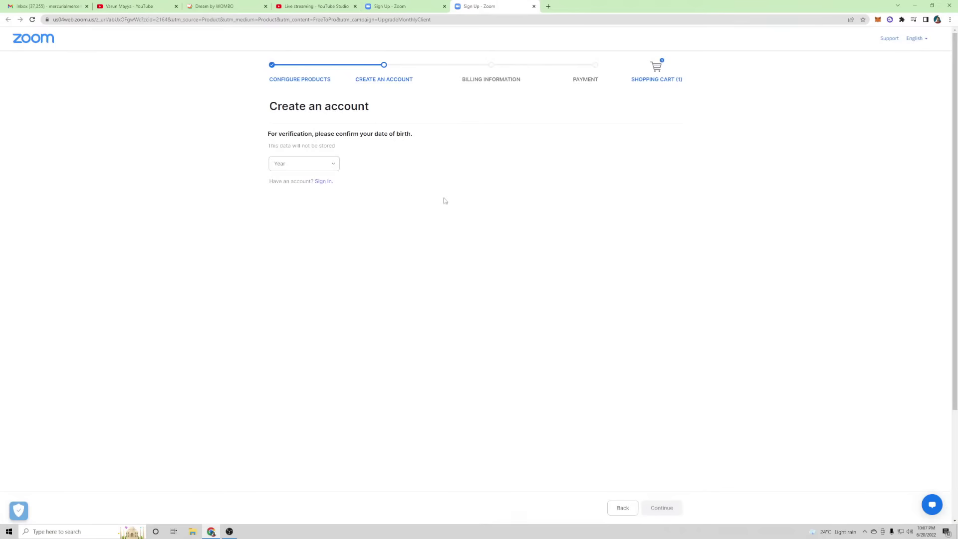
# - Switch to the YouTube Studio live streaming page and end the DALL-E 2 review stream
pyautogui.click(345, 6)
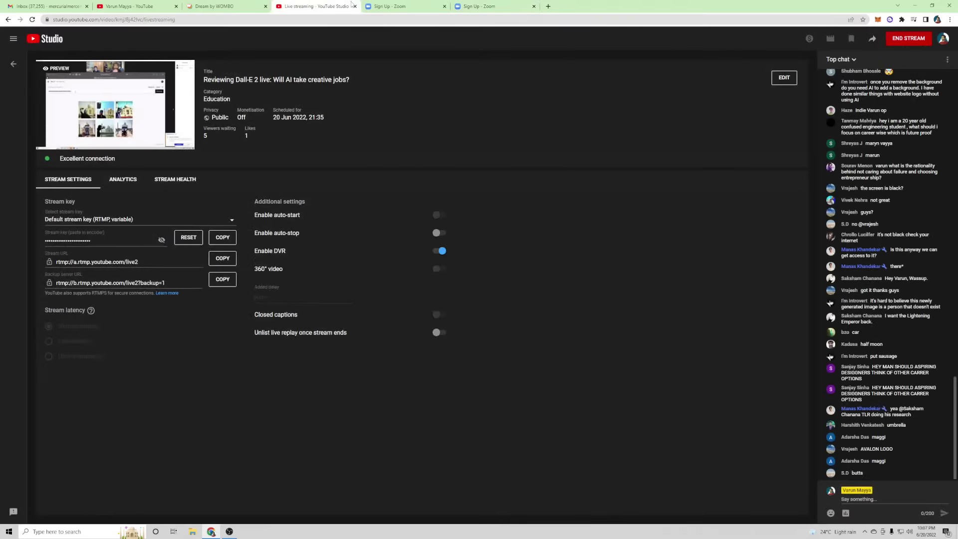
pyautogui.click(901, 39)
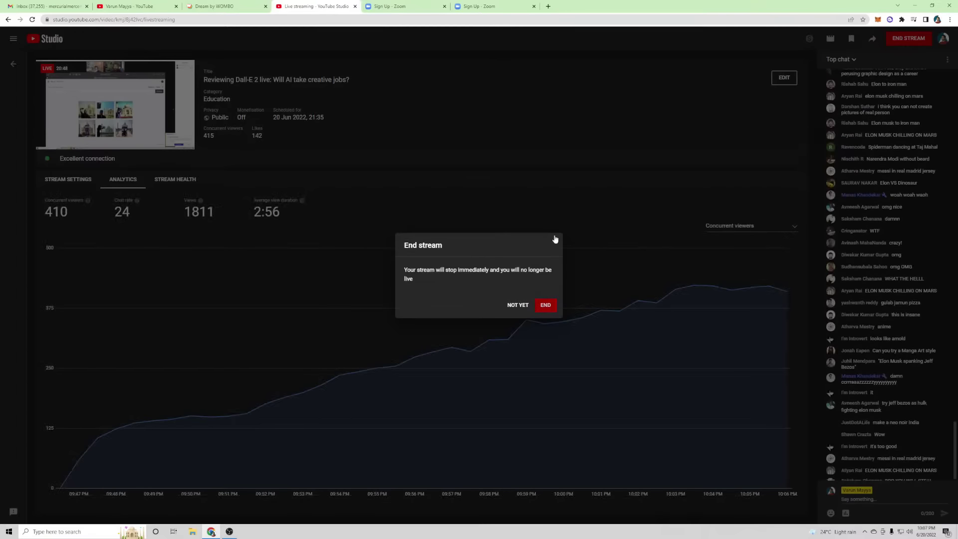
pyautogui.click(545, 306)
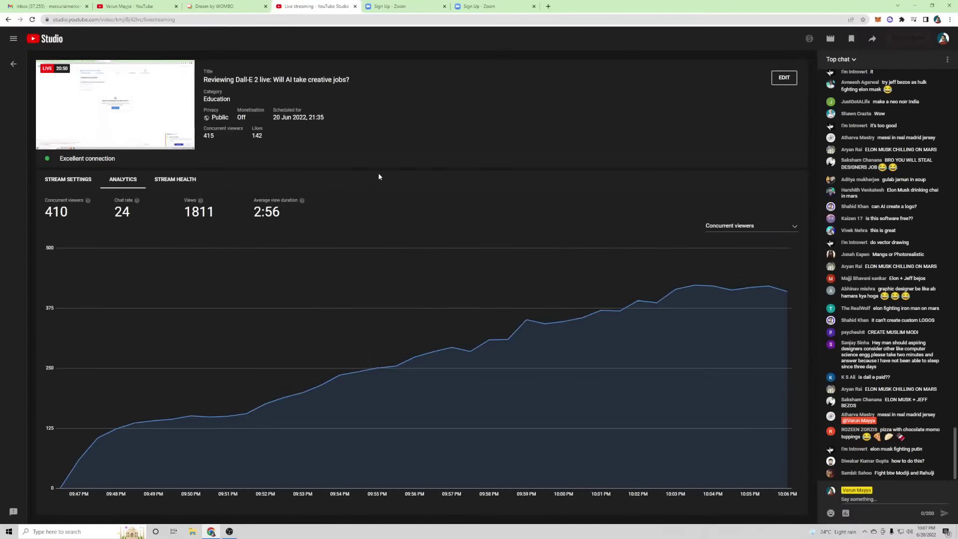